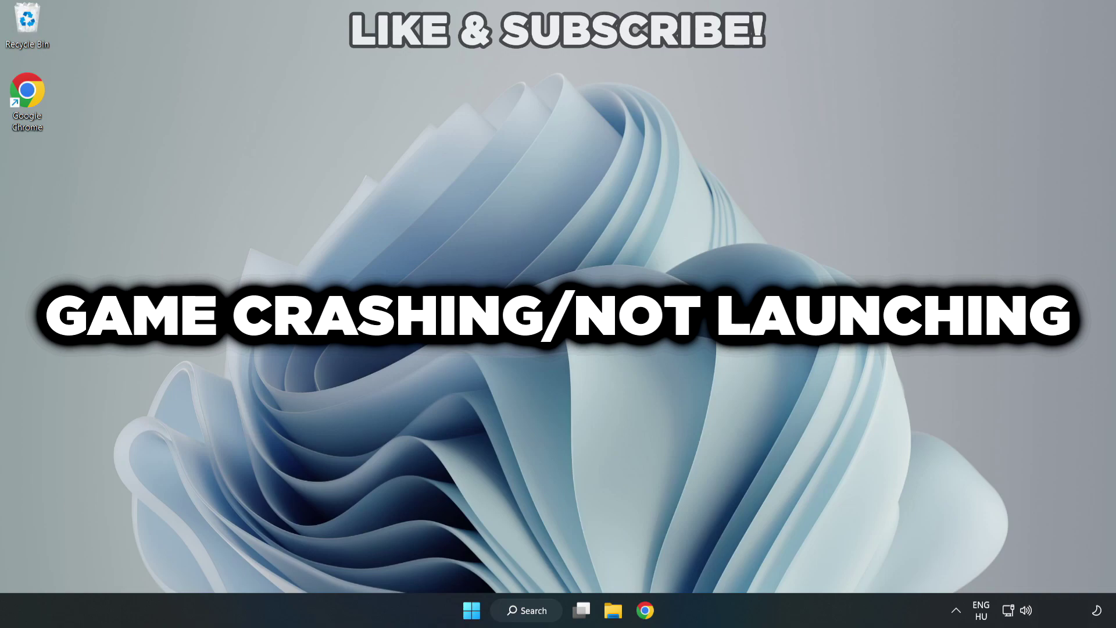
Search Windows for 'device manager' so Device Manager appears as the best match
{"action": "left_click", "coordinate": [533, 608]}
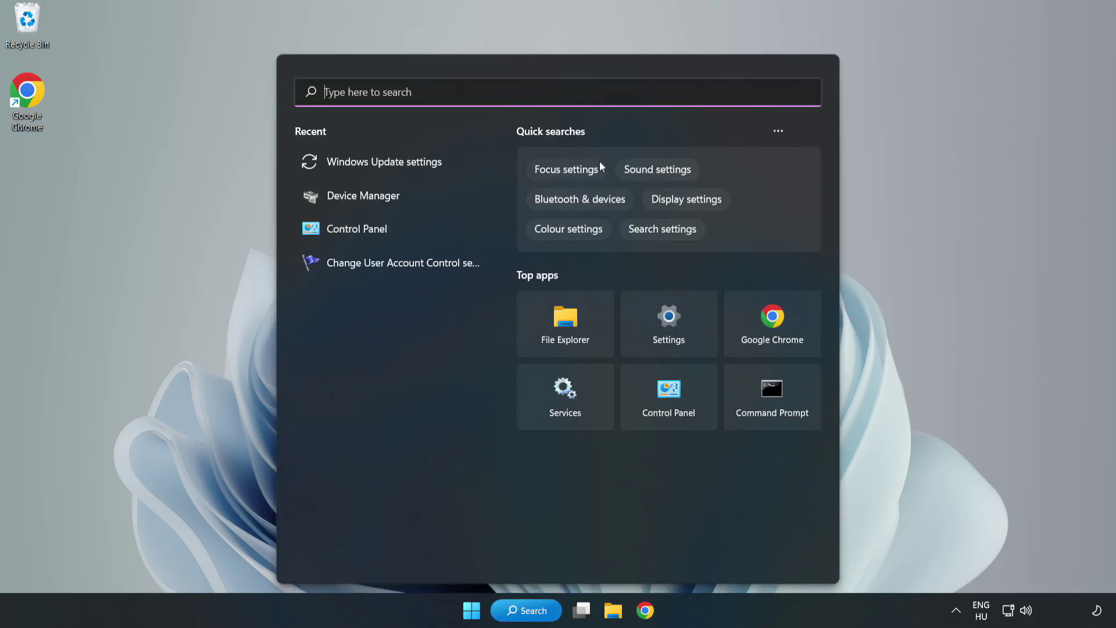
{"action": "type", "text": "de"}
{"action": "type", "text": "vice m"}
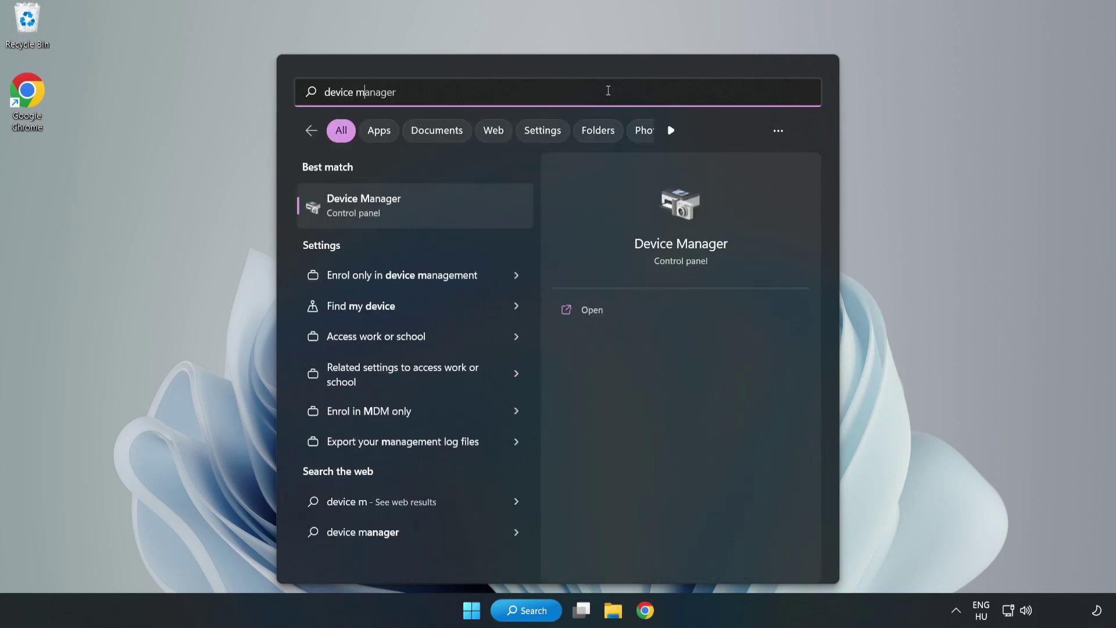
{"action": "type", "text": "anager"}
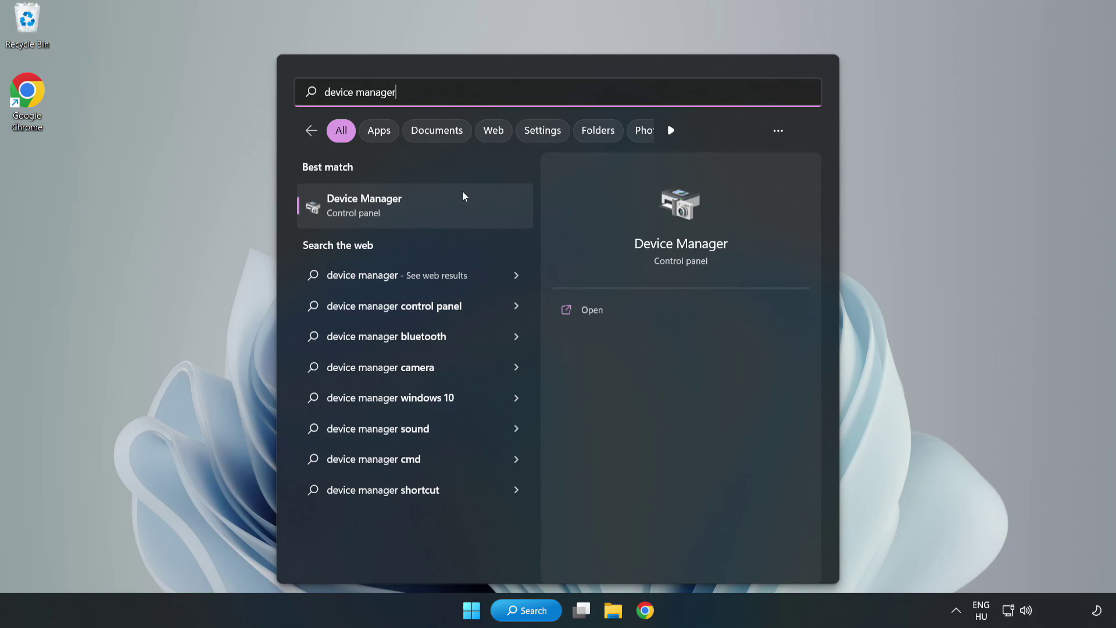
Open Device Manager and select VMware SVGA 3D under Display adapters
{"action": "left_click", "coordinate": [415, 215]}
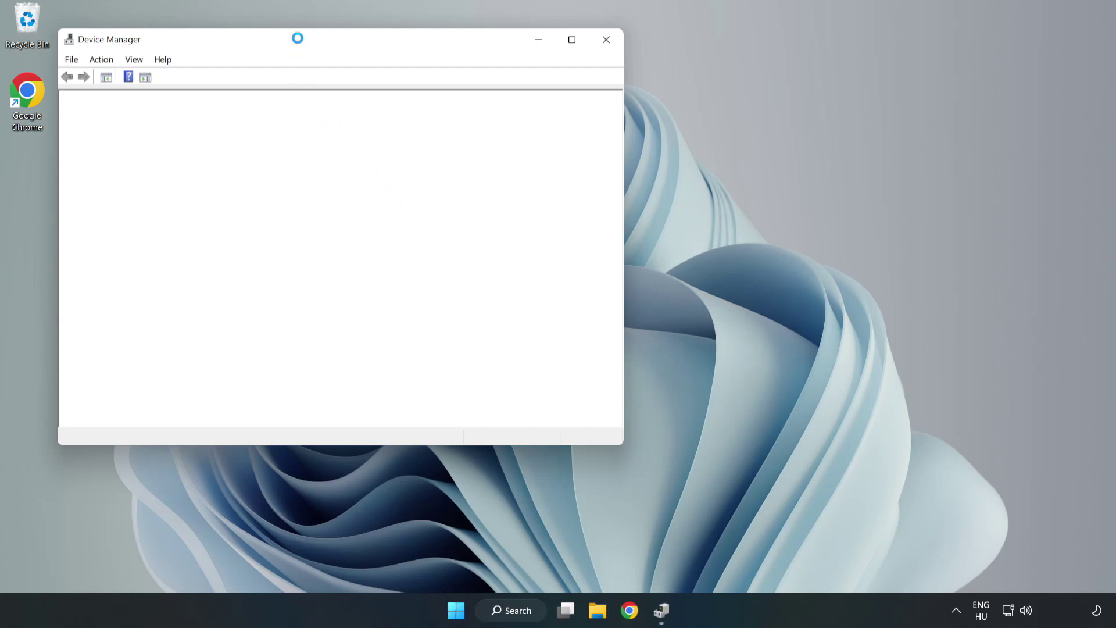
{"action": "left_click_drag", "start_coordinate": [298, 39], "coordinate": [499, 101]}
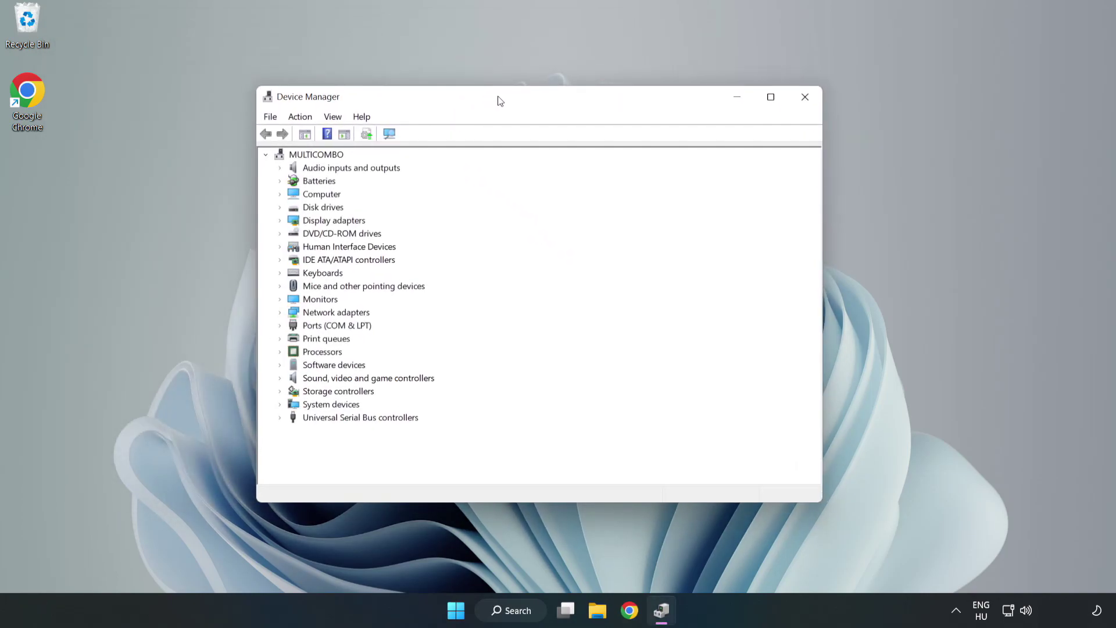
{"action": "left_click", "coordinate": [298, 222]}
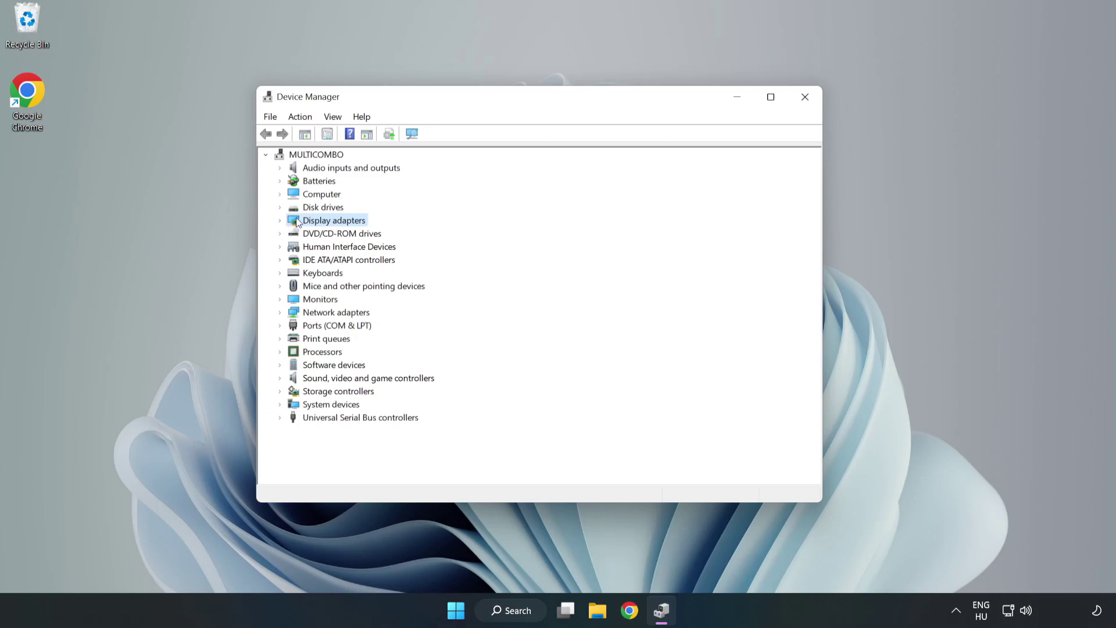
{"action": "left_click", "coordinate": [281, 223]}
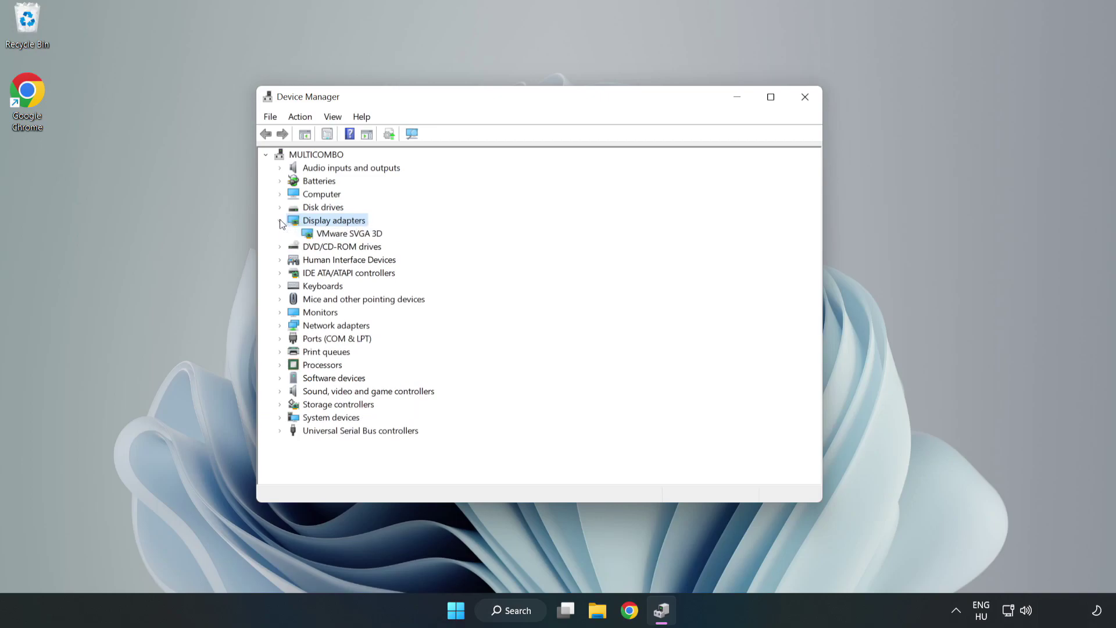
{"action": "left_click", "coordinate": [311, 234]}
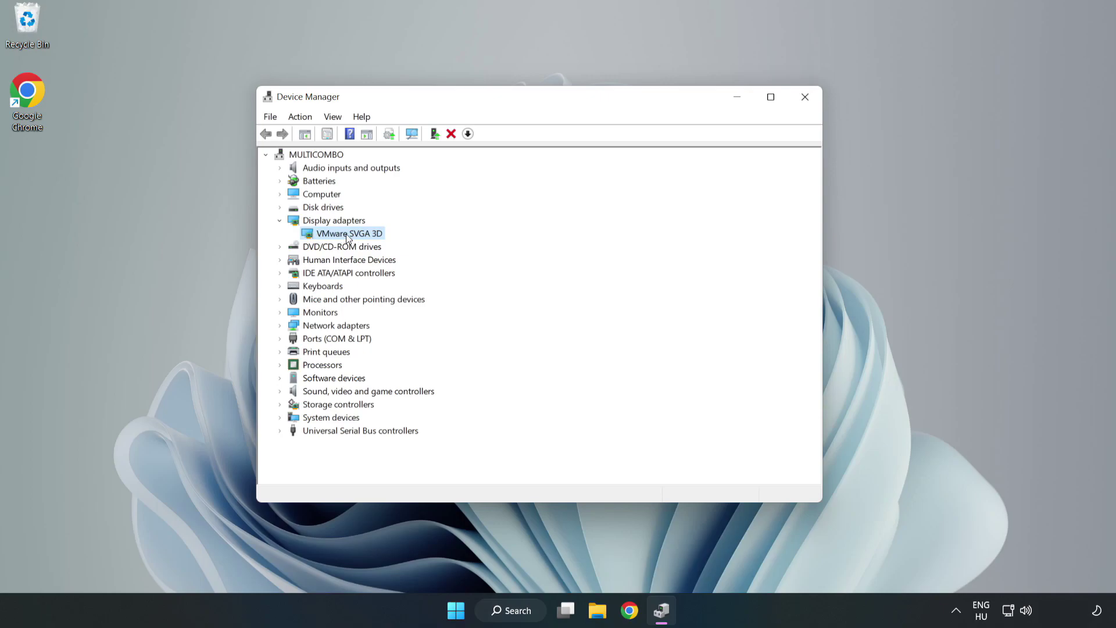
Search automatically for a VMware SVGA 3D driver update, then close Device Manager
{"action": "right_click", "coordinate": [347, 233]}
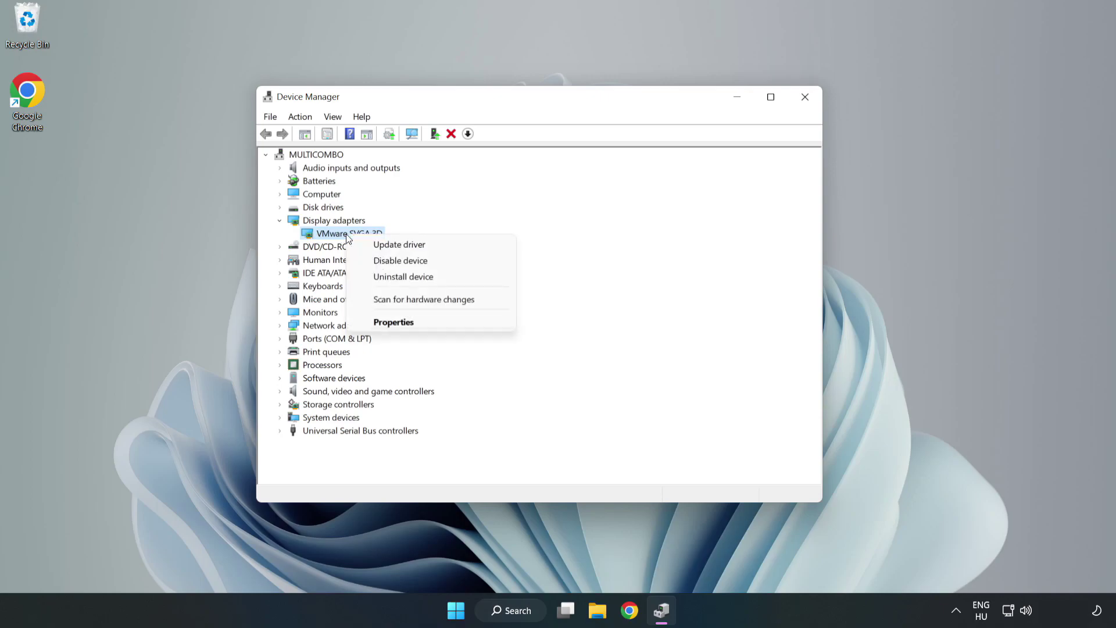
{"action": "left_click", "coordinate": [433, 250]}
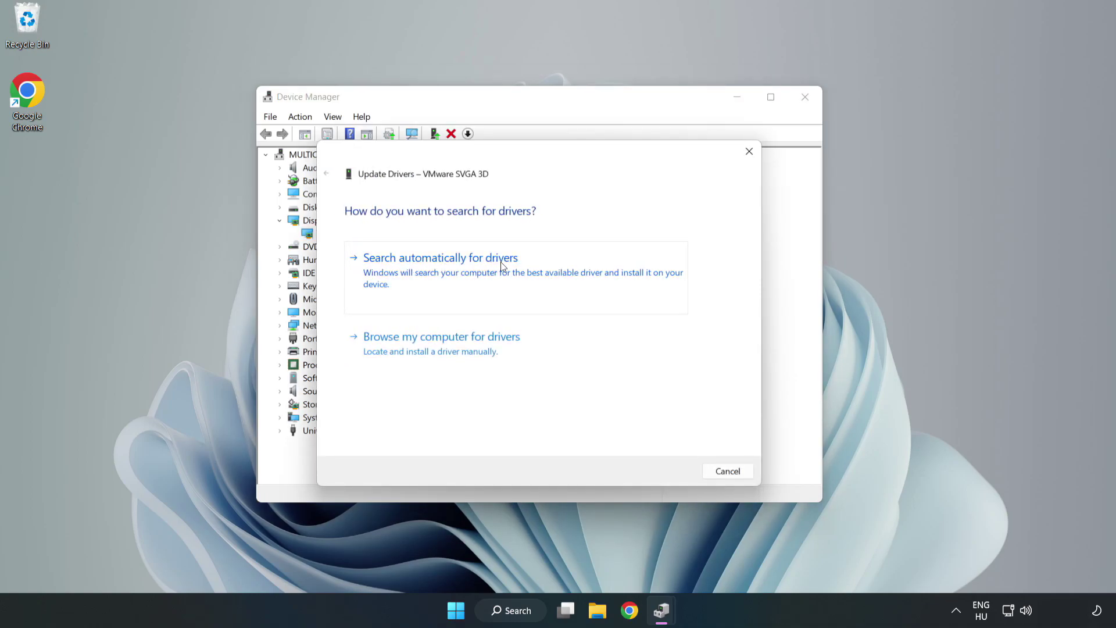
{"action": "left_click", "coordinate": [444, 272]}
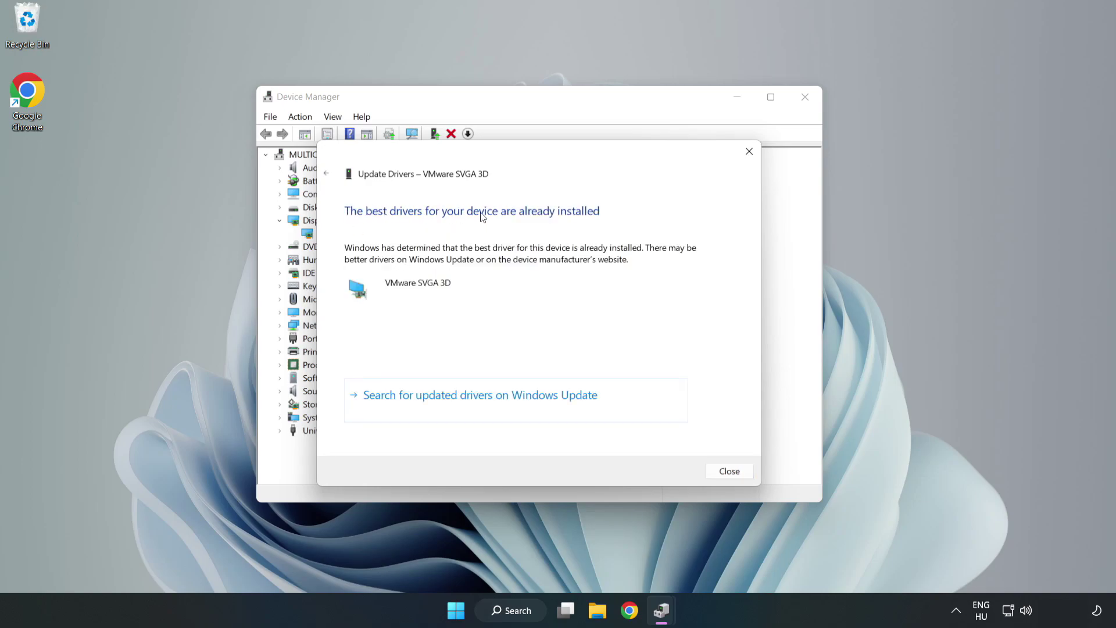
{"action": "left_click", "coordinate": [729, 471]}
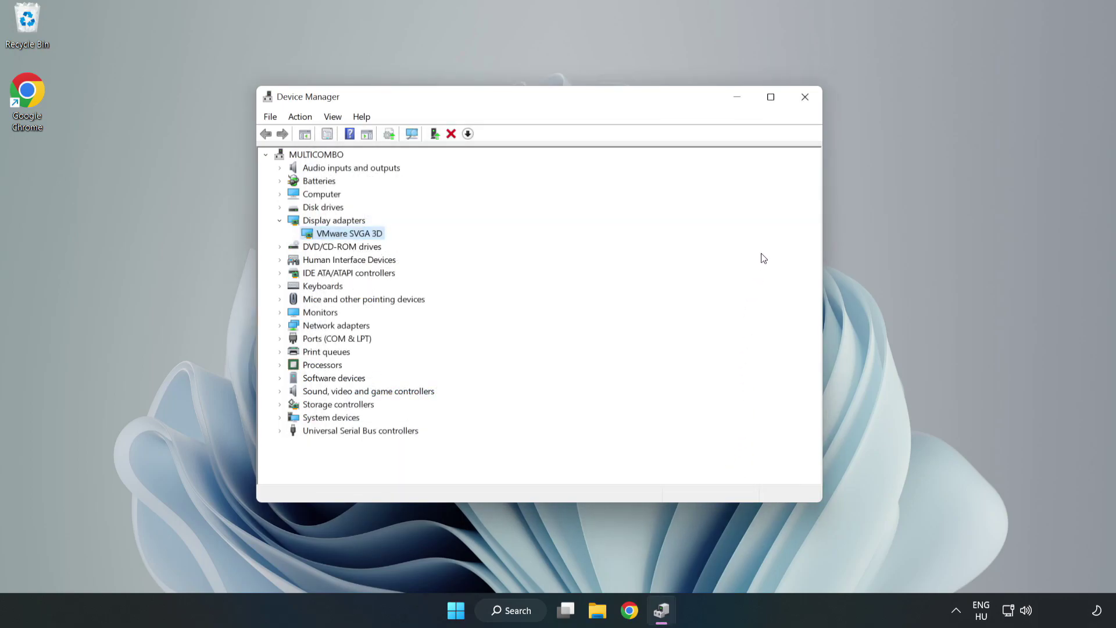
{"action": "left_click", "coordinate": [806, 100]}
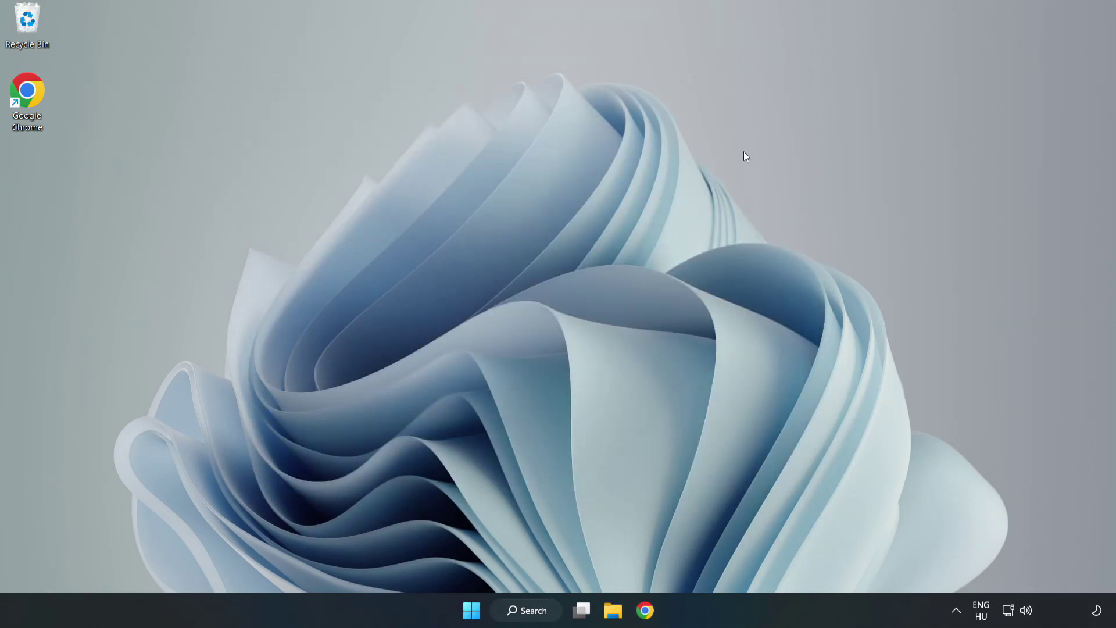
Open Windows Update settings via search for 'updates', maximized, and check for updates
{"action": "left_click", "coordinate": [532, 612]}
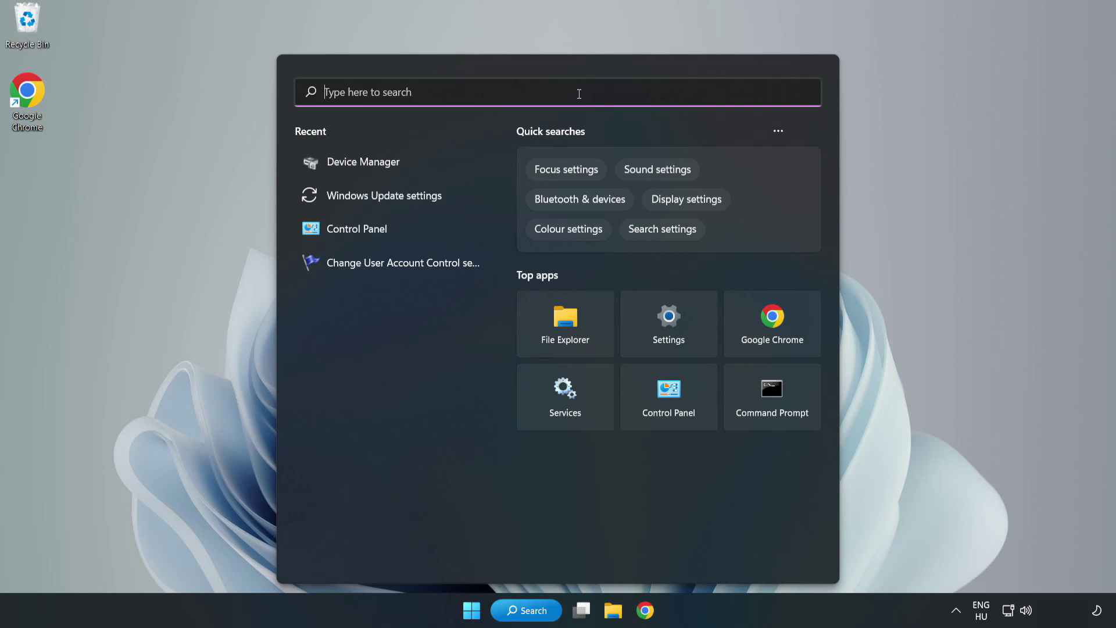
{"action": "type", "text": "upda"}
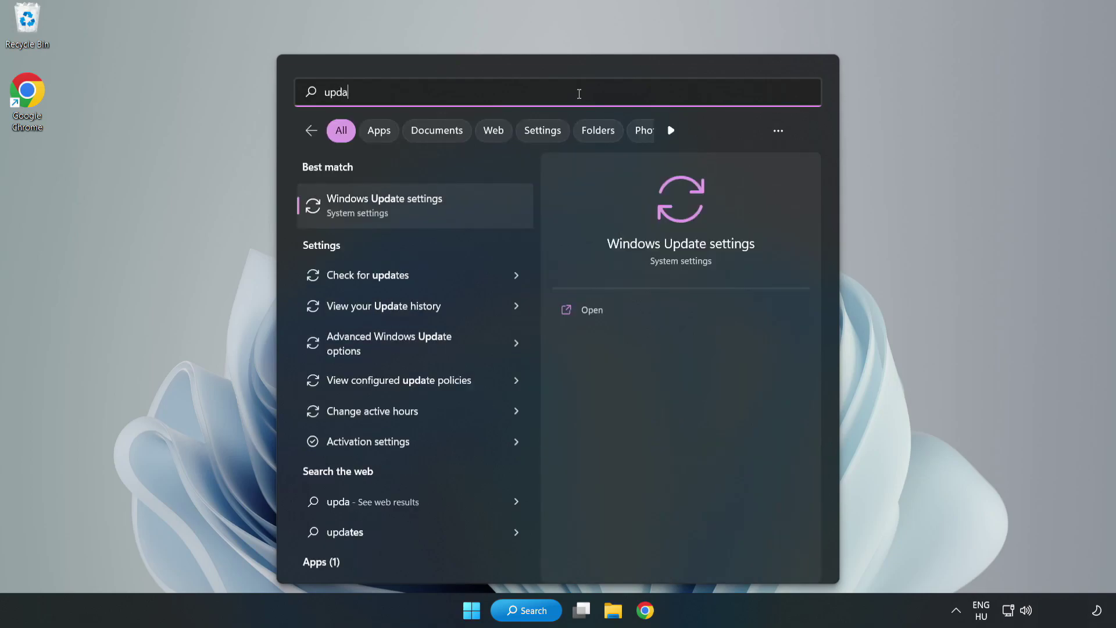
{"action": "type", "text": "tes"}
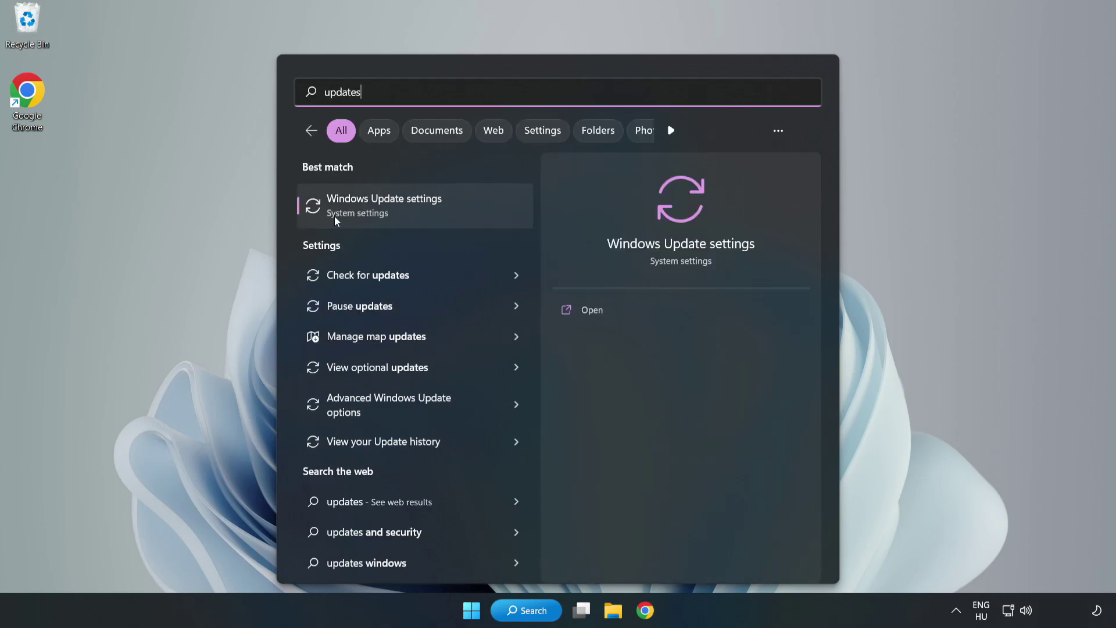
{"action": "left_click", "coordinate": [399, 212]}
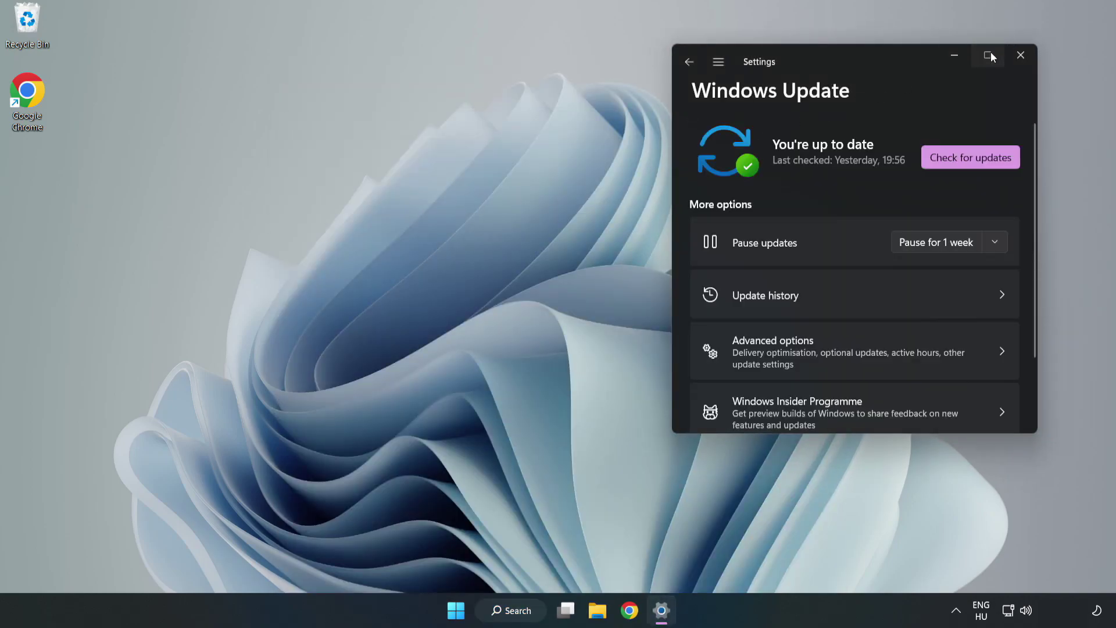
{"action": "left_click", "coordinate": [991, 55]}
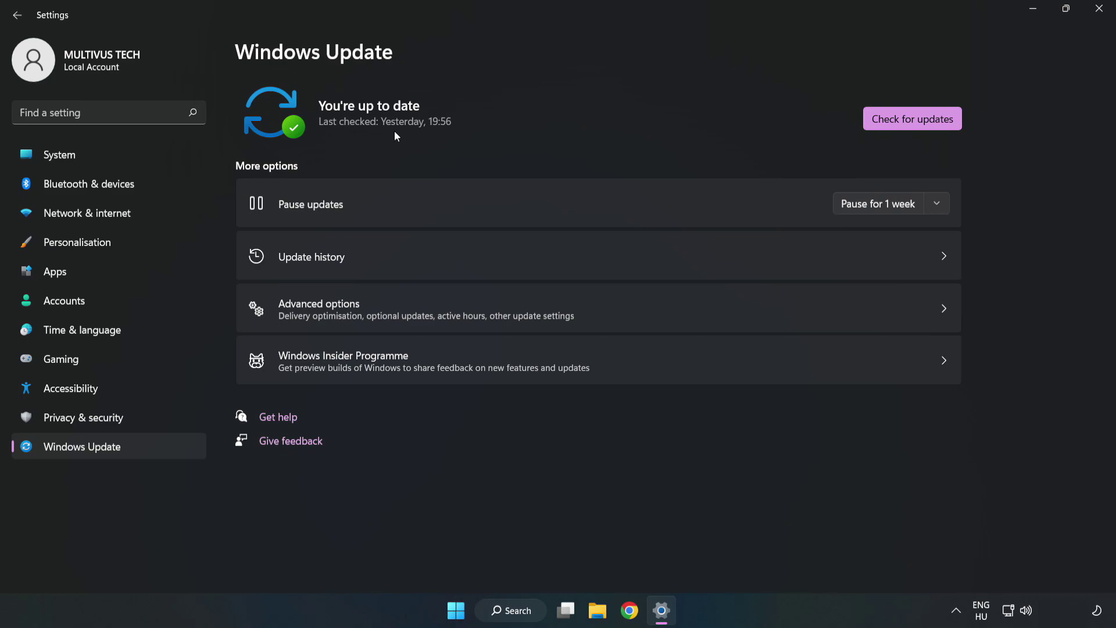
{"action": "left_click", "coordinate": [916, 121]}
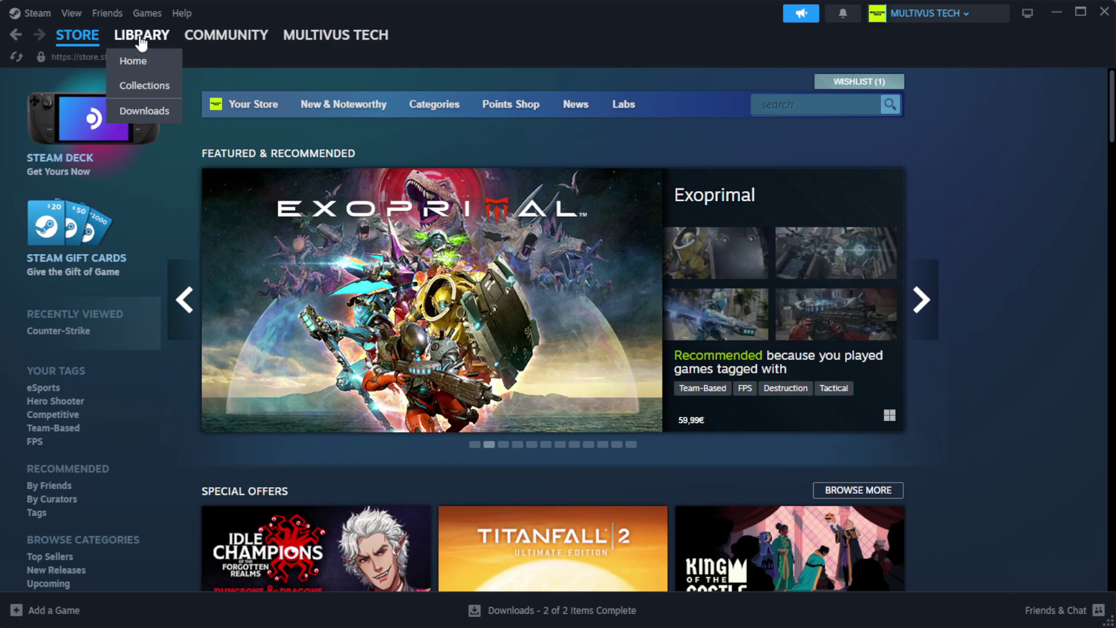
Verify YOUR NOT WORKING GAME's files from its Steam Properties, Installed Files section
{"action": "left_click", "coordinate": [162, 64]}
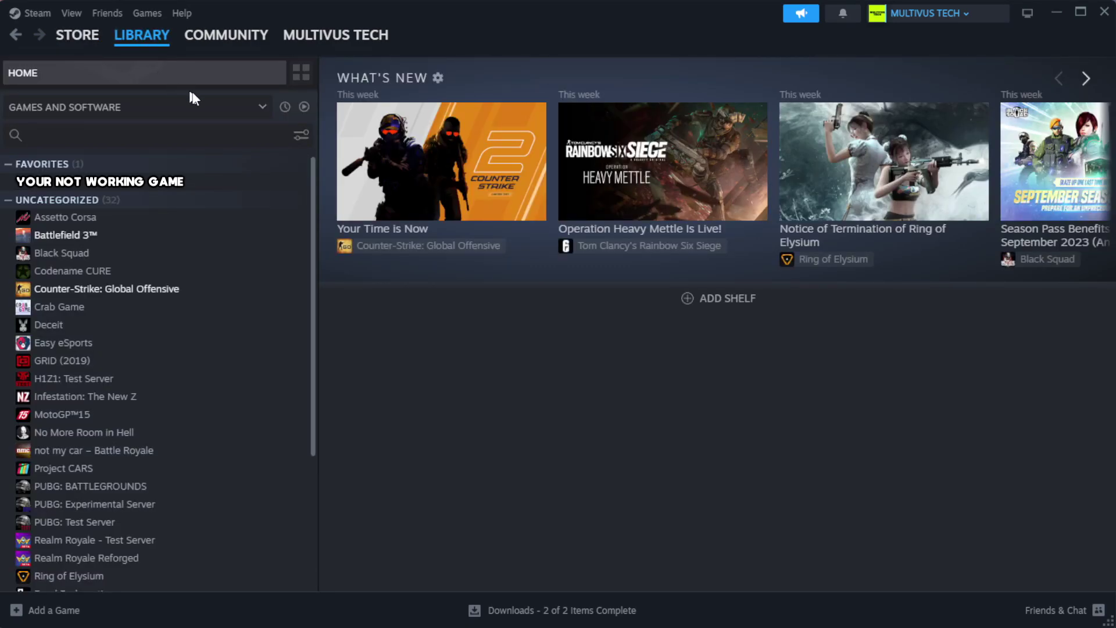
{"action": "right_click", "coordinate": [275, 186]}
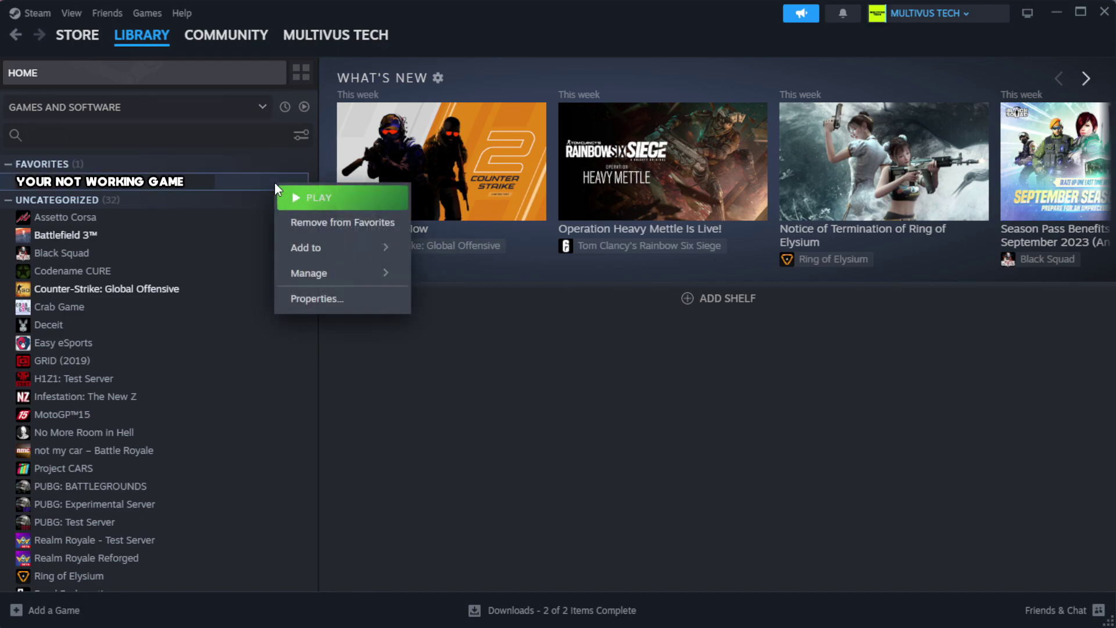
{"action": "left_click", "coordinate": [347, 301]}
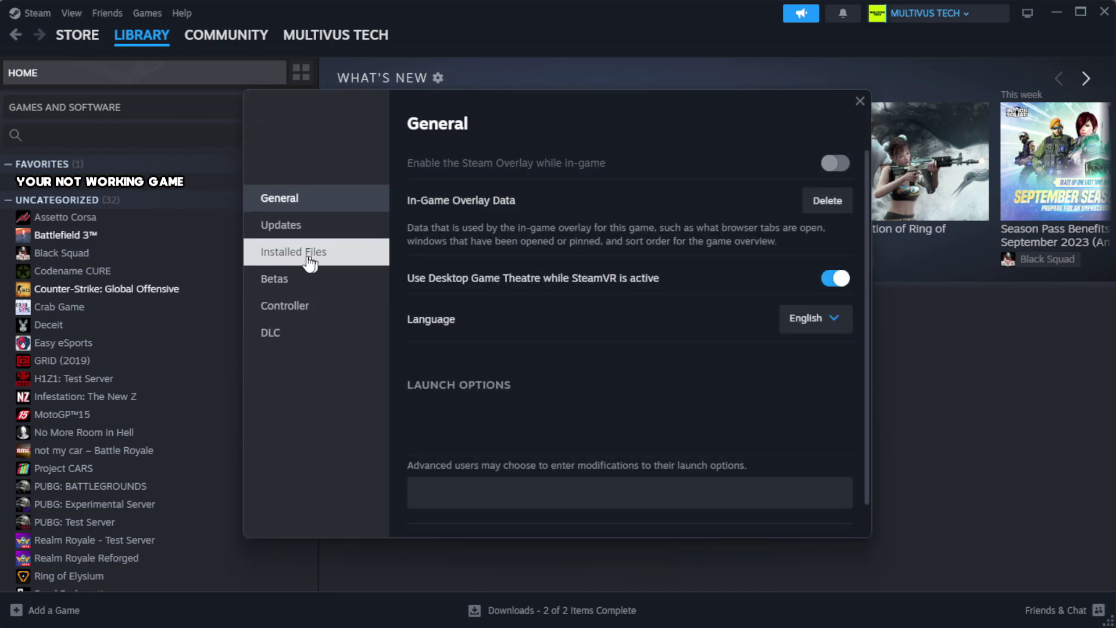
{"action": "left_click", "coordinate": [367, 265]}
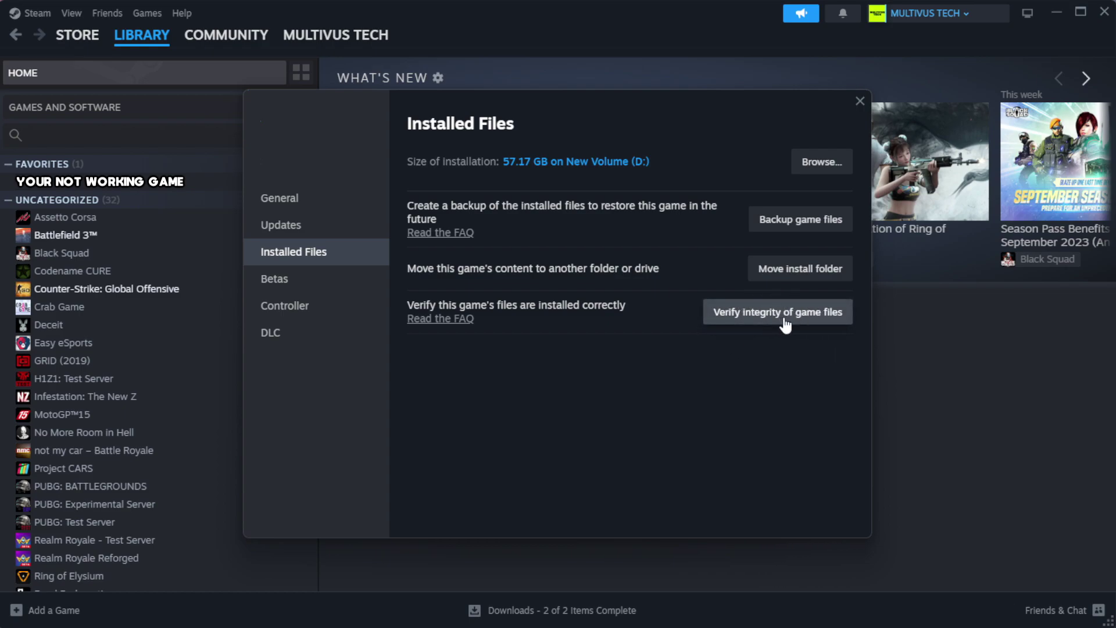
{"action": "left_click", "coordinate": [783, 318]}
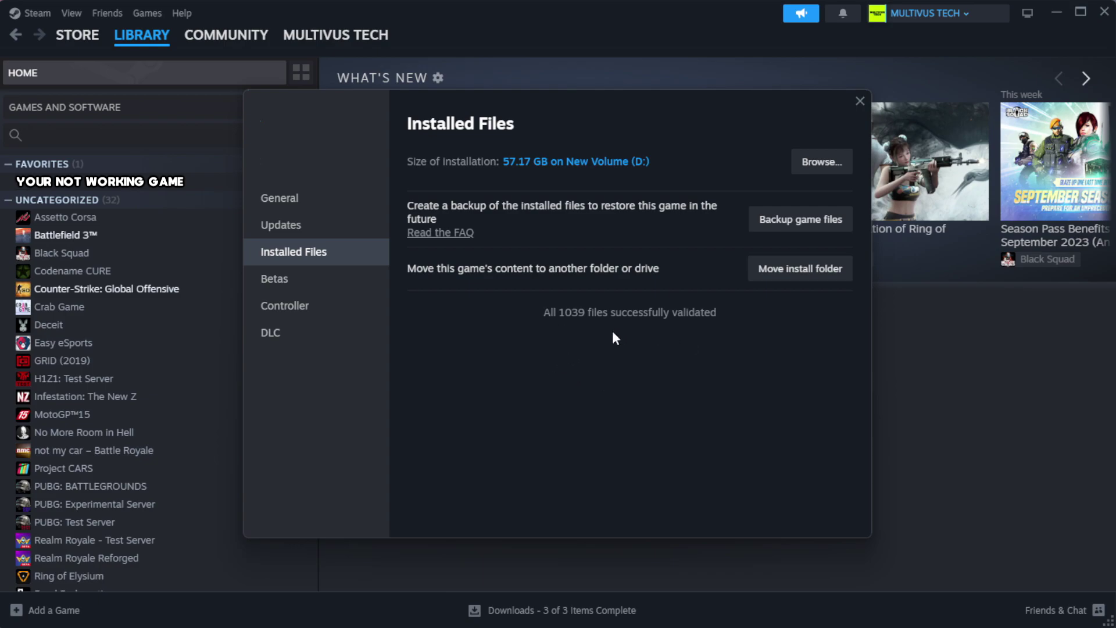
Browse to the game's install folder and open the YOUR NOT WORKING GAME shortcut's properties
{"action": "left_click", "coordinate": [820, 163]}
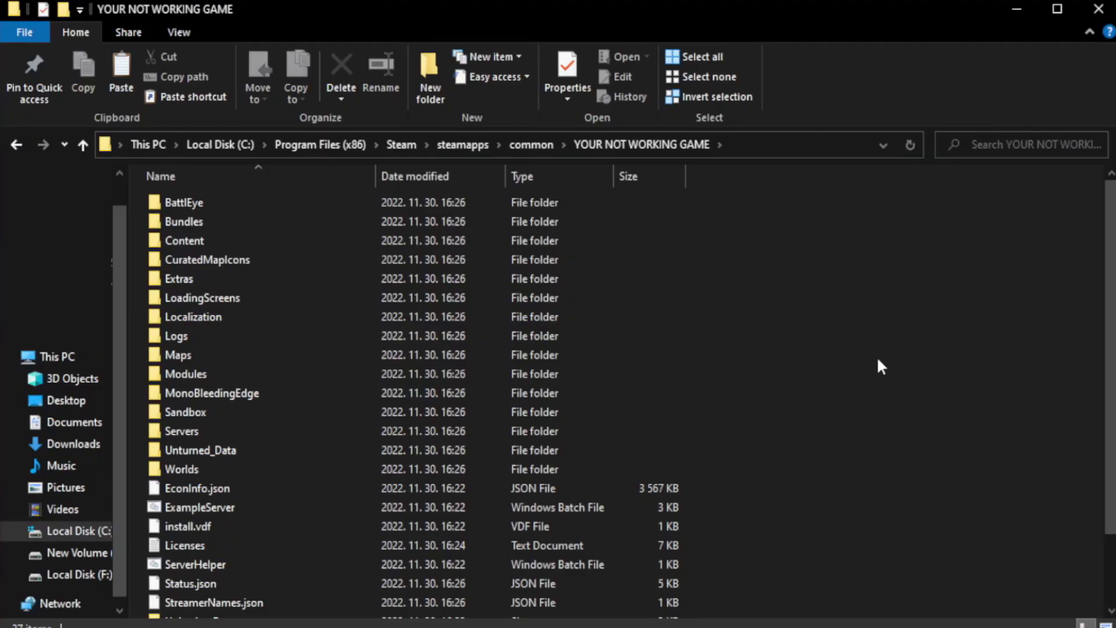
{"action": "left_click_drag", "start_coordinate": [1111, 347], "coordinate": [1113, 415]}
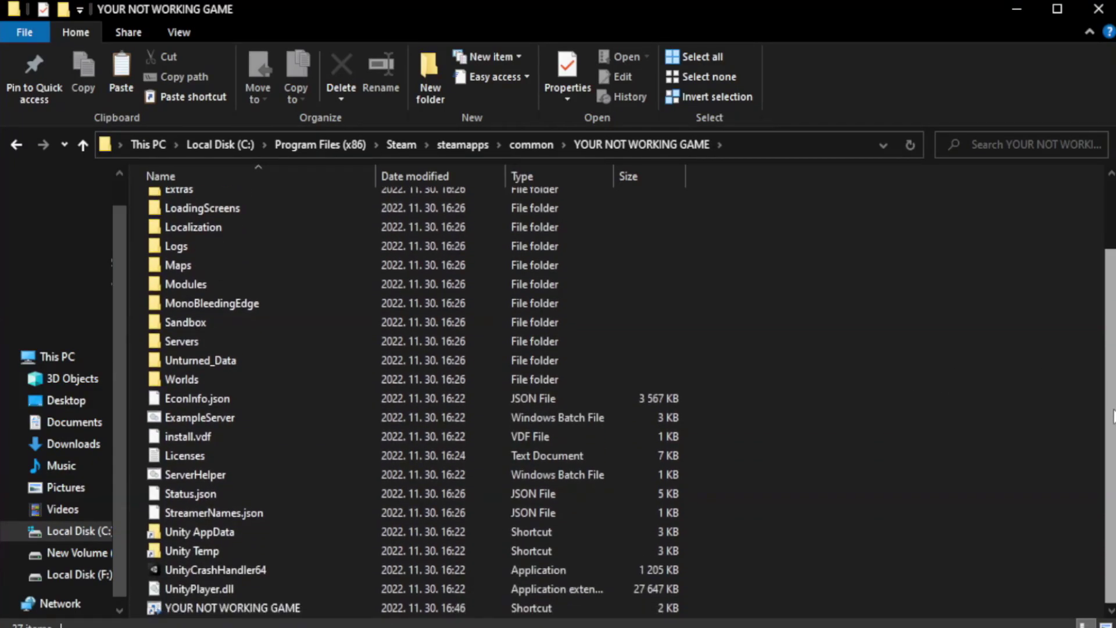
{"action": "left_click", "coordinate": [407, 609]}
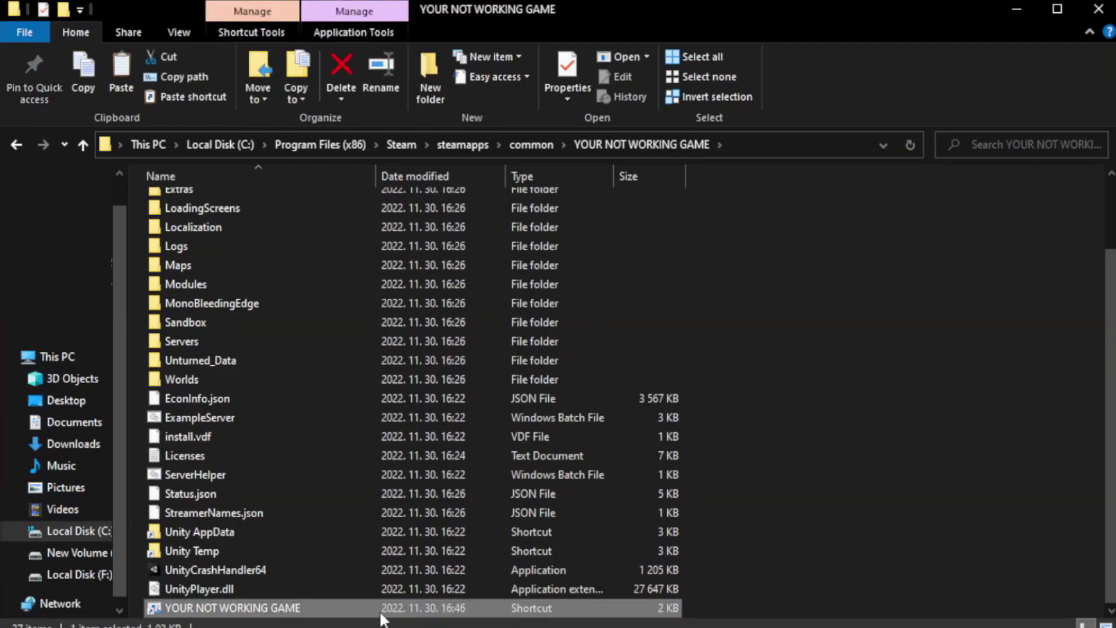
{"action": "right_click", "coordinate": [372, 608]}
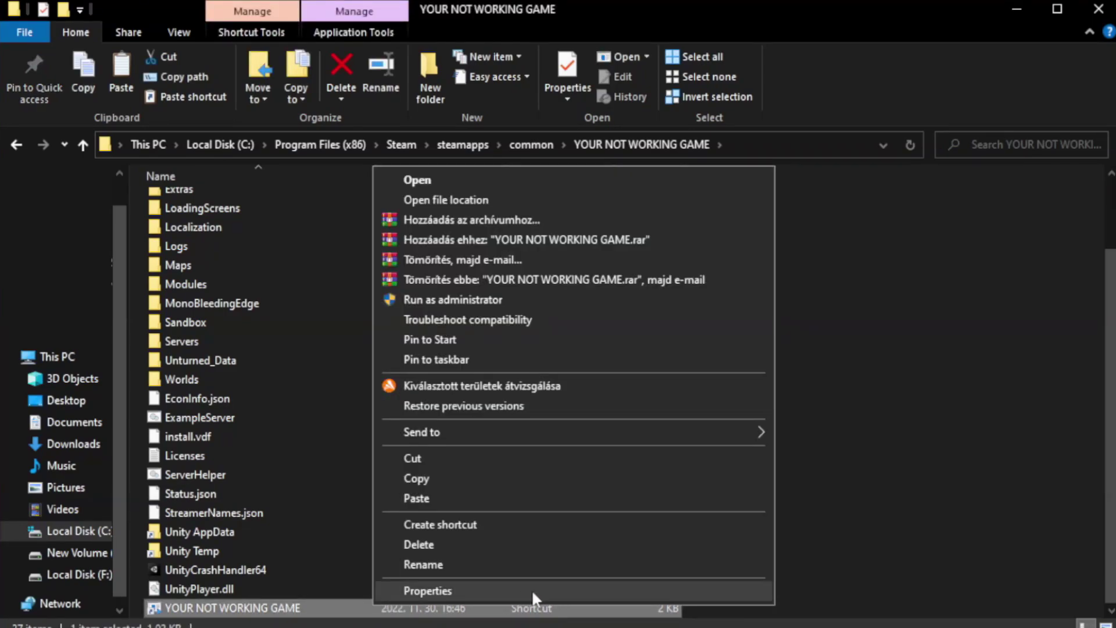
{"action": "left_click", "coordinate": [569, 590]}
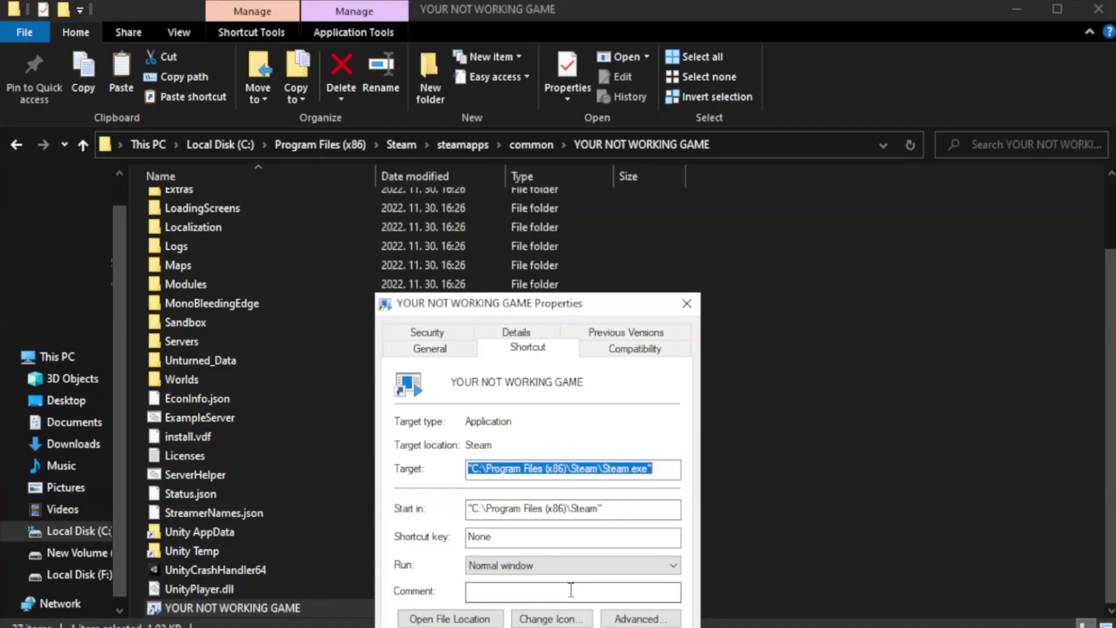
{"action": "left_click_drag", "start_coordinate": [561, 310], "coordinate": [561, 114]}
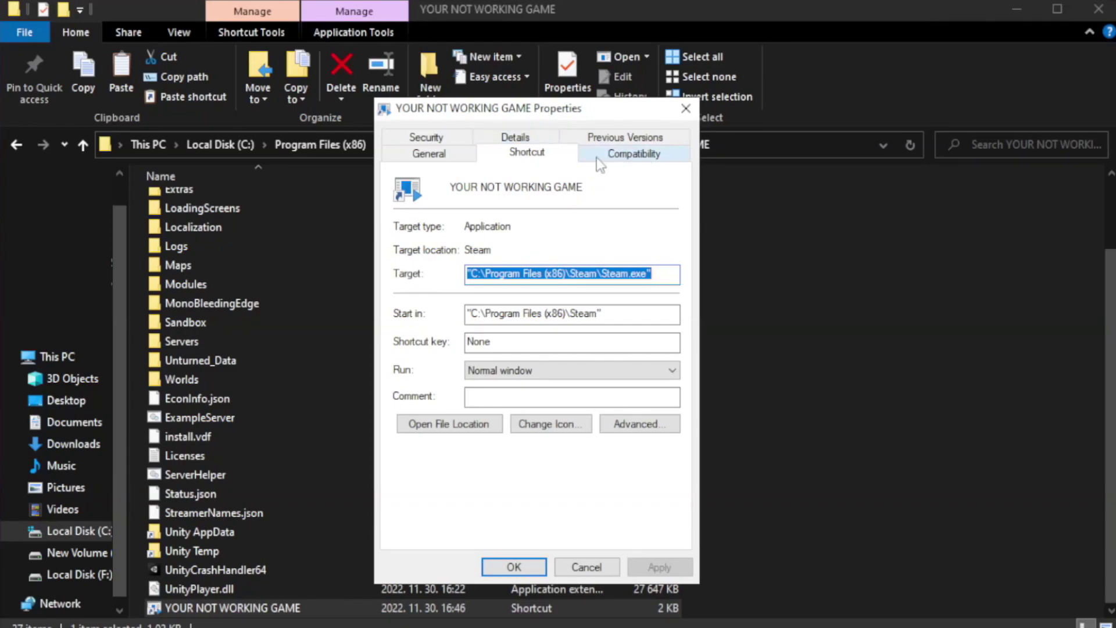
Set Windows 8 compatibility mode, disable fullscreen optimizations, run as administrator, and apply
{"action": "left_click", "coordinate": [627, 156]}
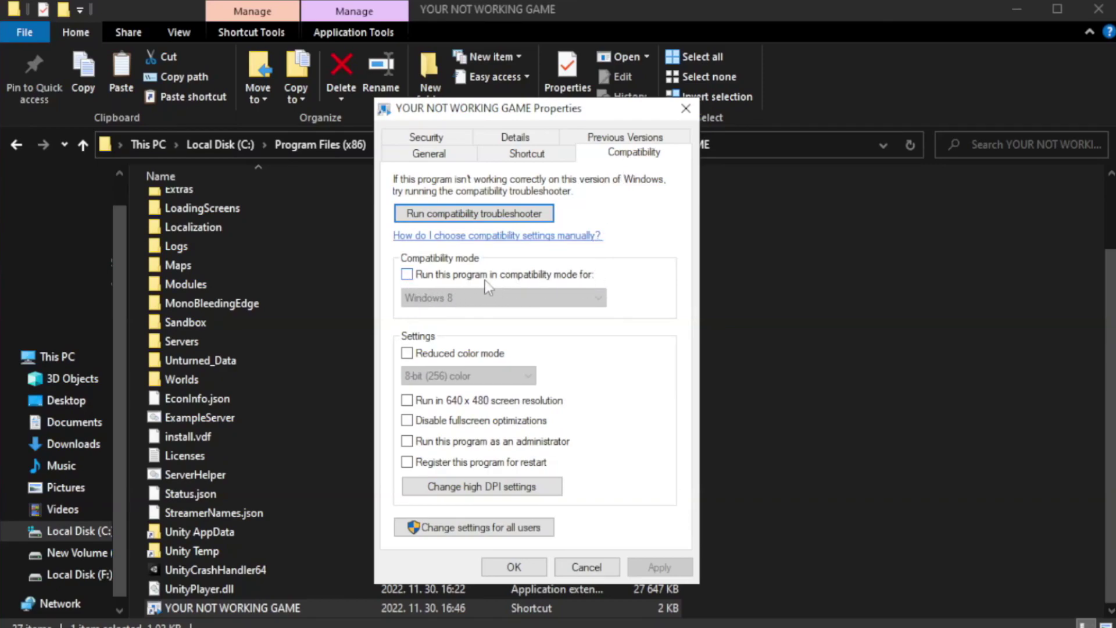
{"action": "left_click", "coordinate": [443, 278]}
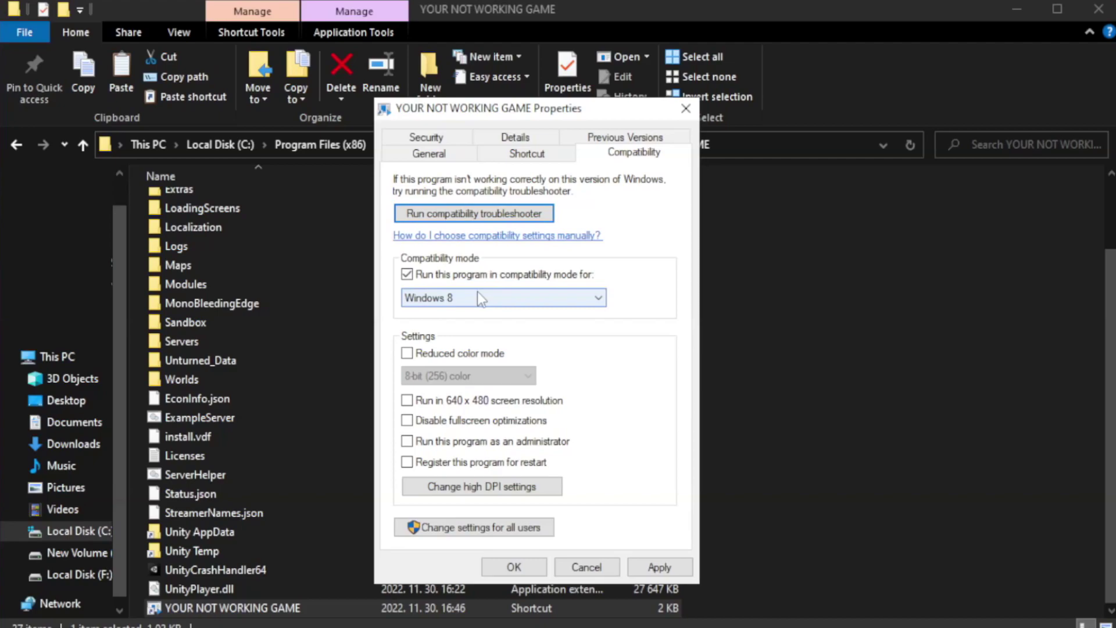
{"action": "left_click", "coordinate": [476, 296]}
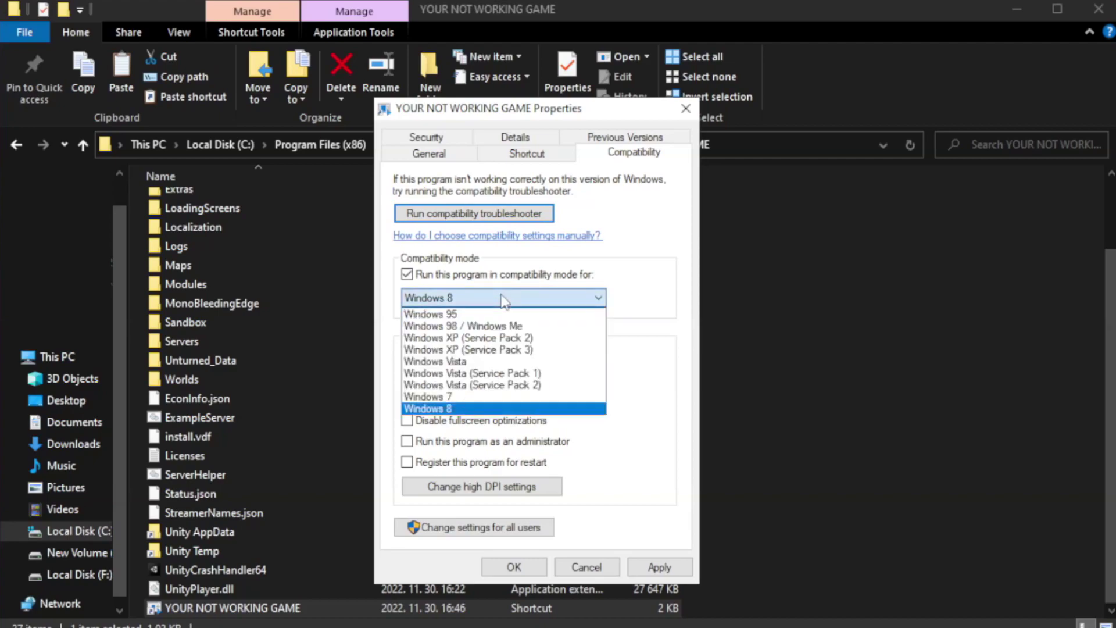
{"action": "left_click", "coordinate": [474, 409]}
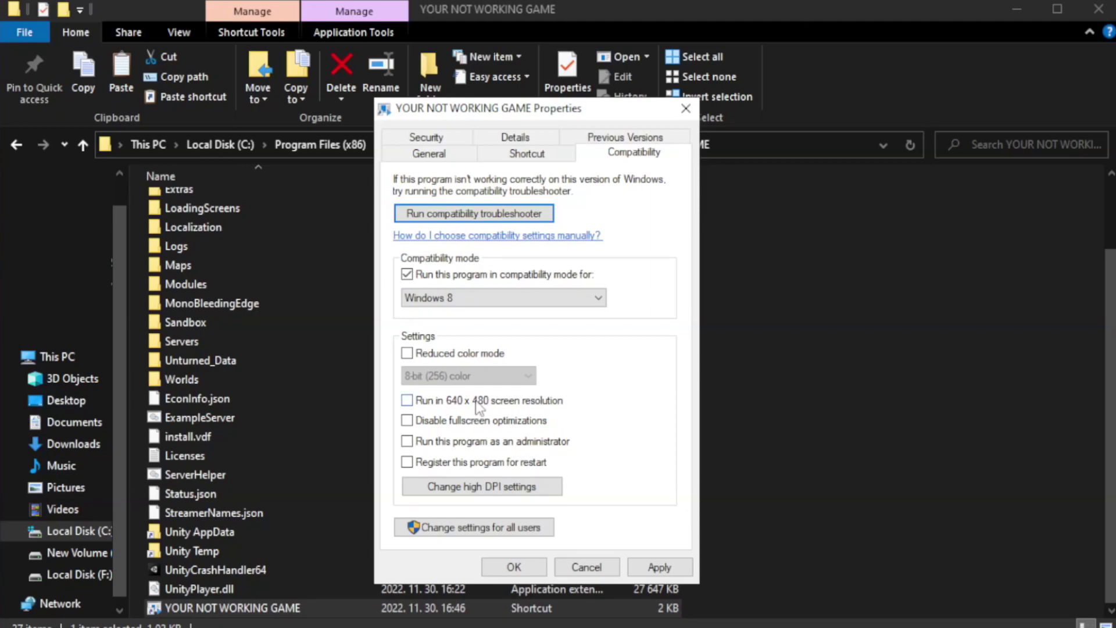
{"action": "left_click", "coordinate": [435, 426]}
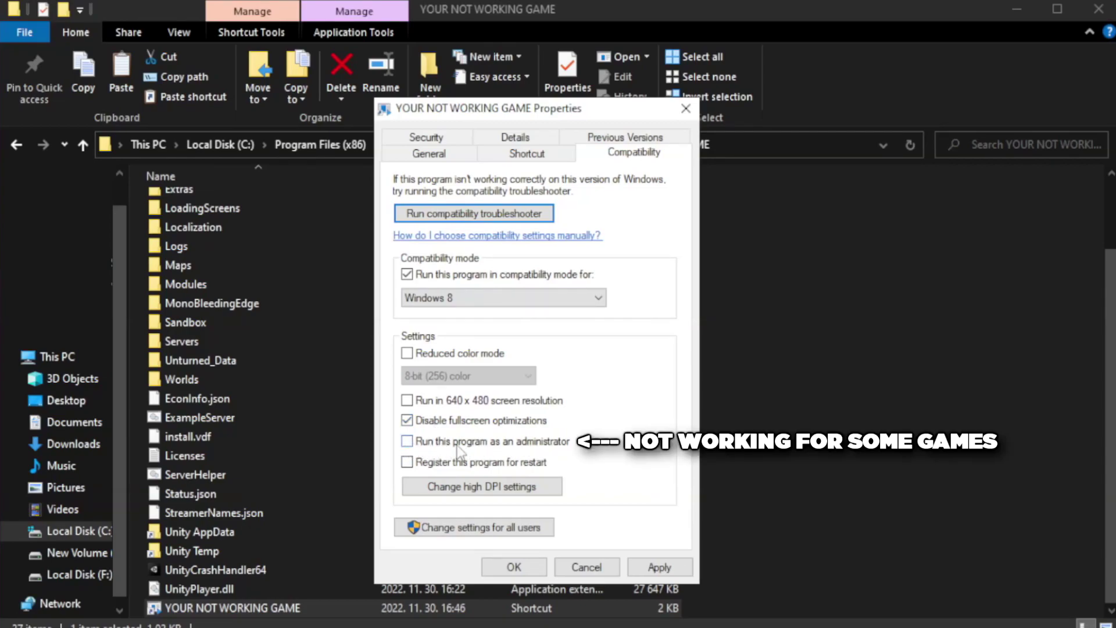
{"action": "left_click", "coordinate": [438, 448]}
{"action": "left_click", "coordinate": [654, 572]}
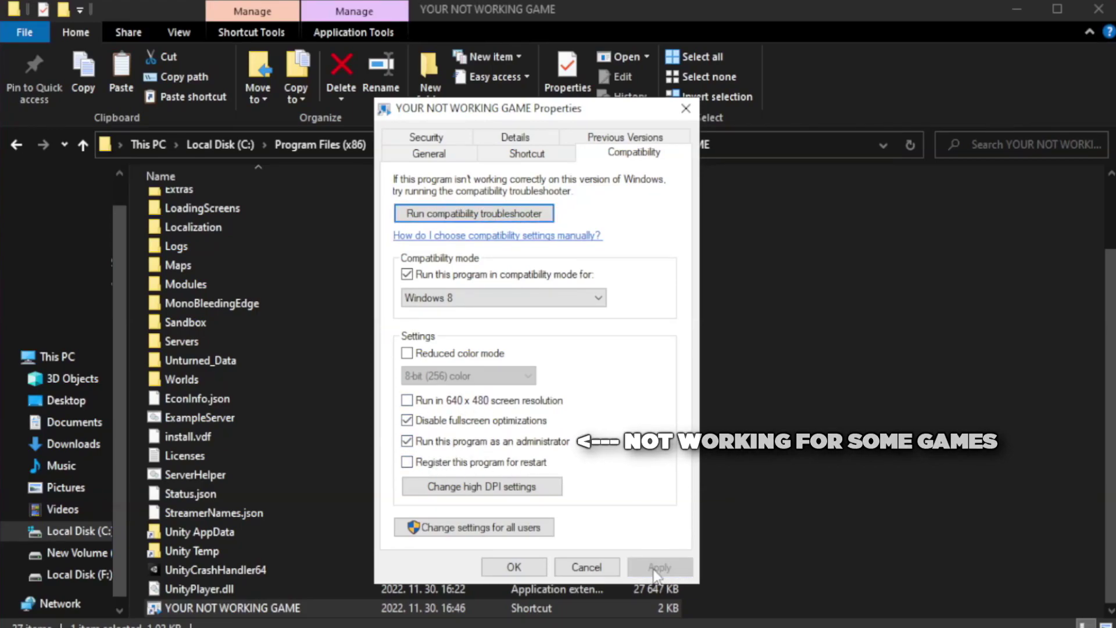
{"action": "left_click", "coordinate": [513, 568]}
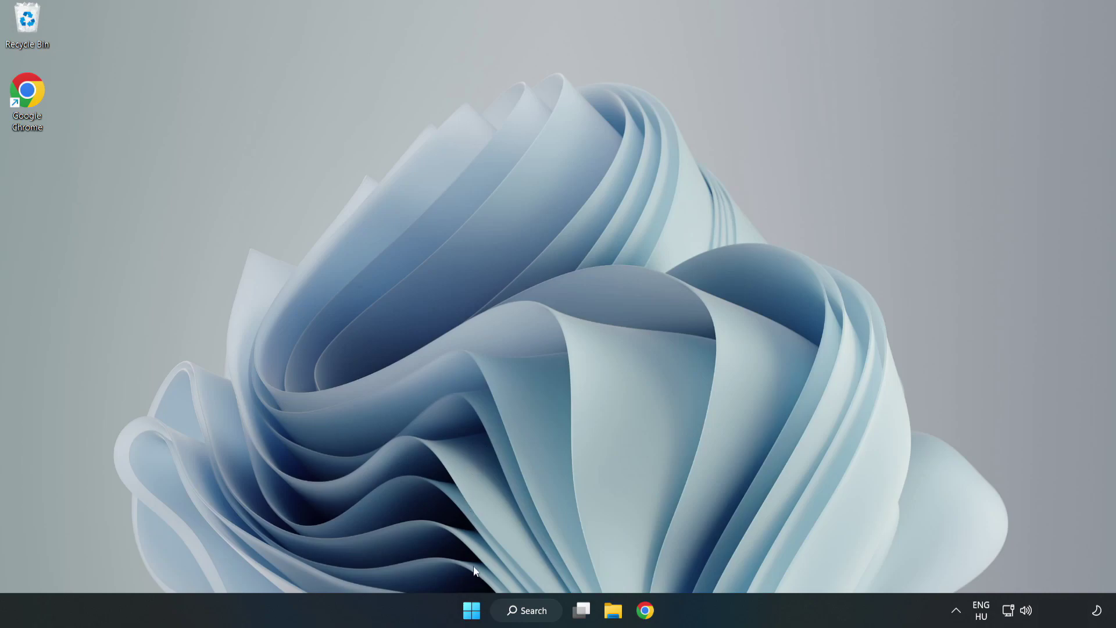
Open the Win+X quick links menu from the Start button
{"action": "right_click", "coordinate": [474, 615]}
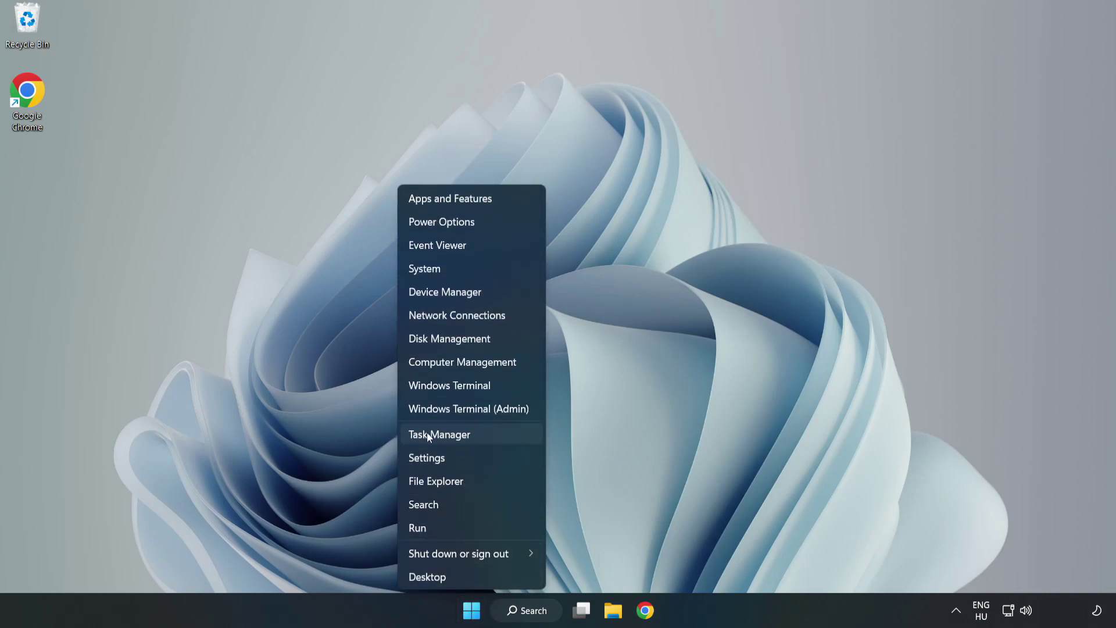
Disable Cortana, Microsoft Edge, Microsoft Teams and Phone Link in Task Manager's Startup apps
{"action": "left_click", "coordinate": [469, 435]}
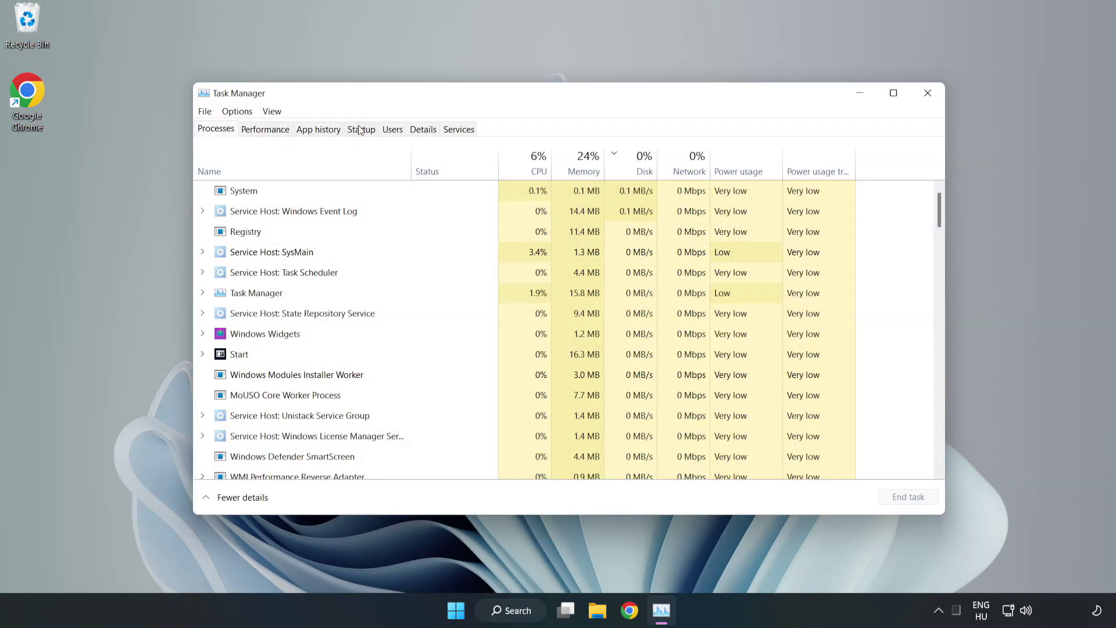
{"action": "left_click", "coordinate": [363, 132]}
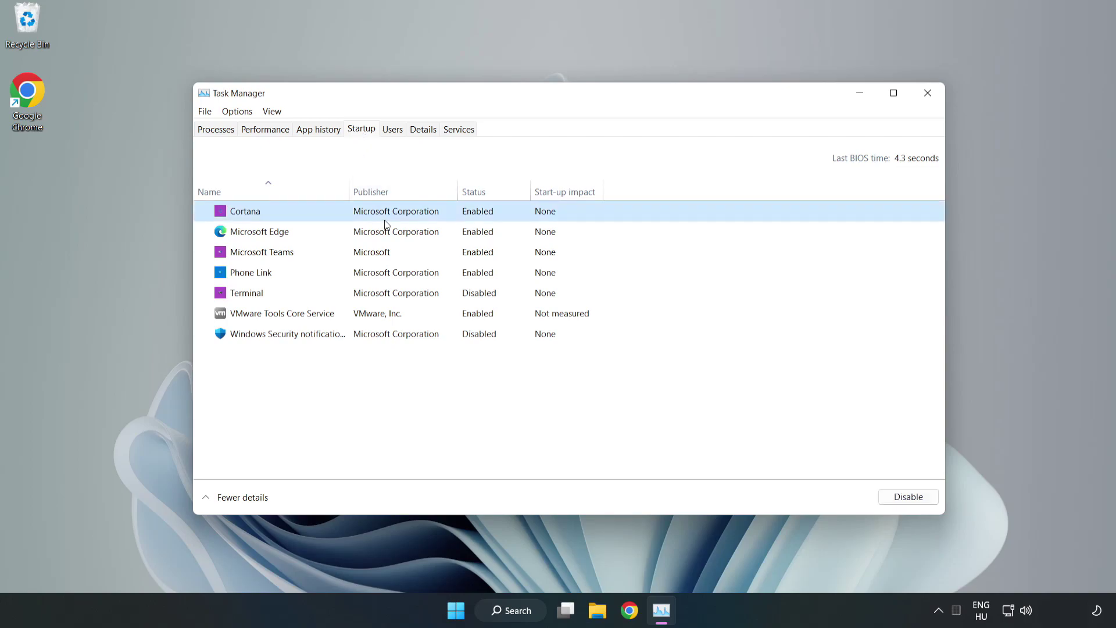
{"action": "left_click", "coordinate": [902, 498]}
{"action": "left_click", "coordinate": [482, 230]}
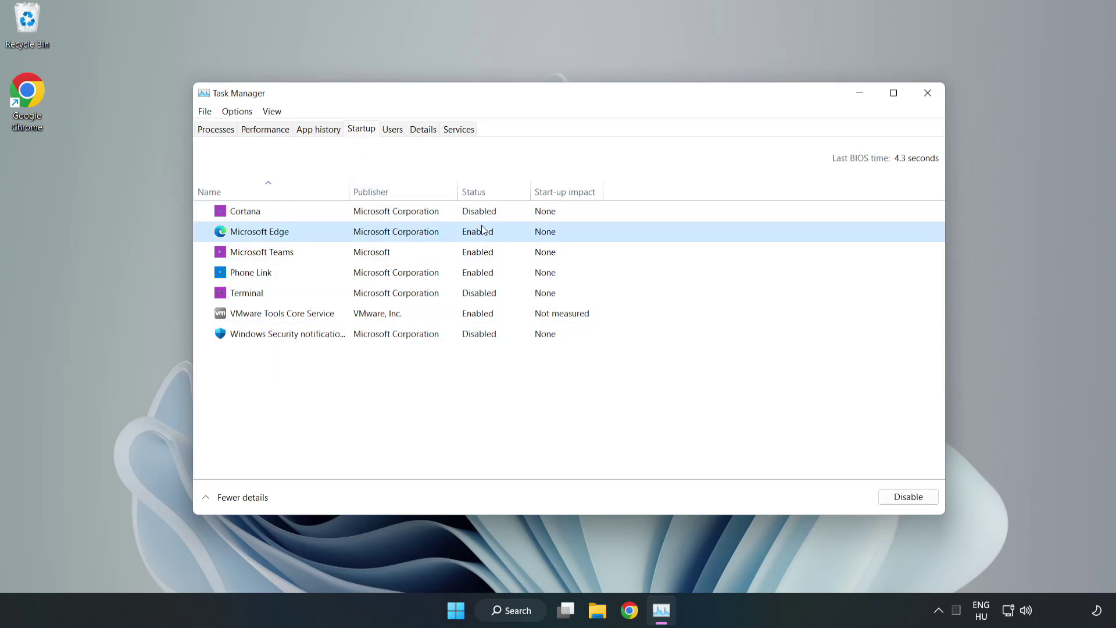
{"action": "left_click", "coordinate": [909, 496]}
{"action": "left_click", "coordinate": [407, 253]}
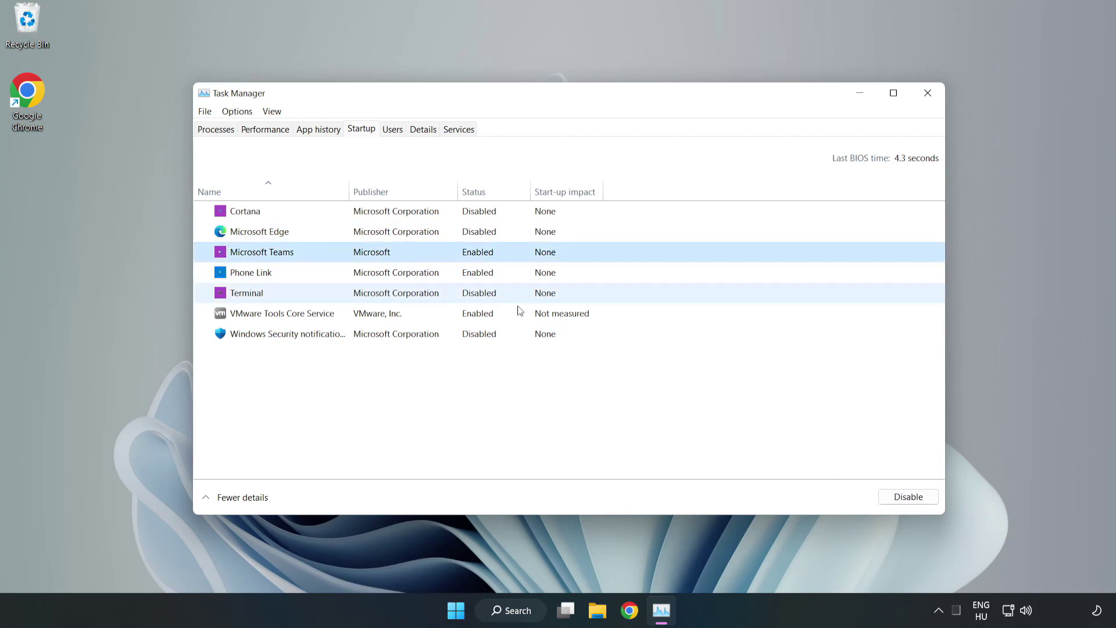
{"action": "left_click", "coordinate": [905, 498]}
{"action": "left_click", "coordinate": [373, 277]}
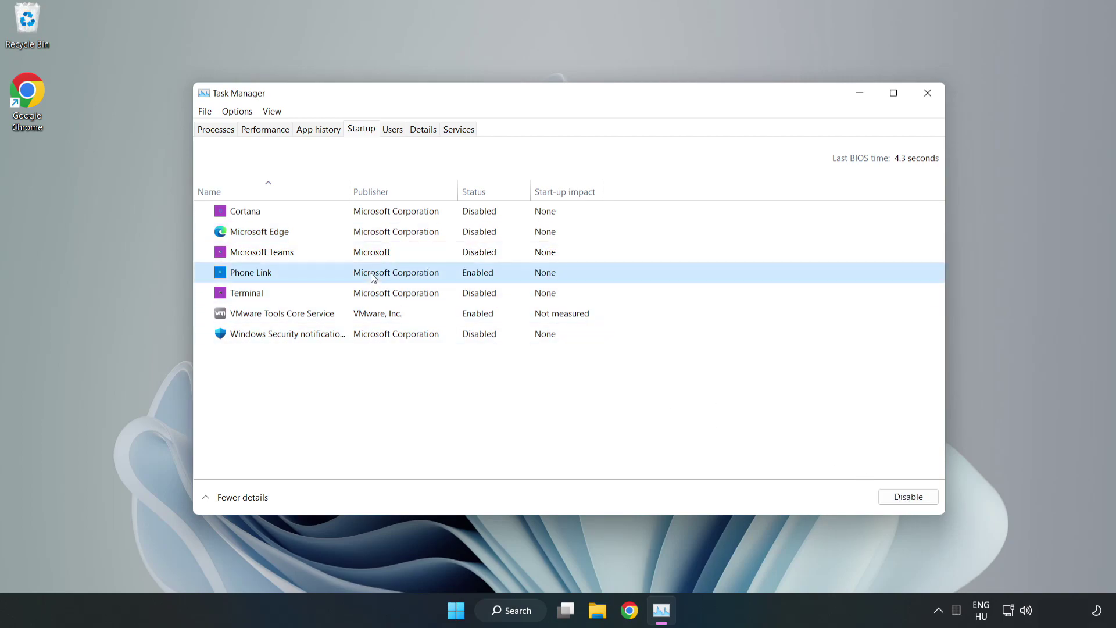
{"action": "left_click", "coordinate": [929, 502]}
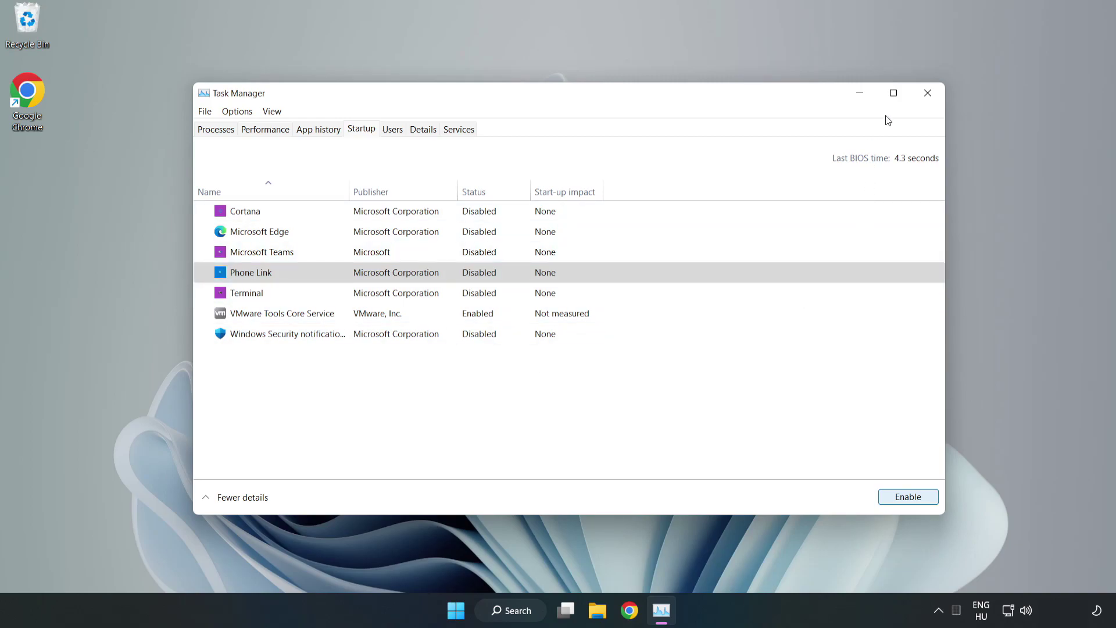
Close Task Manager and search 'cmd' to bring up Command Prompt's administrator launch option
{"action": "left_click", "coordinate": [928, 94]}
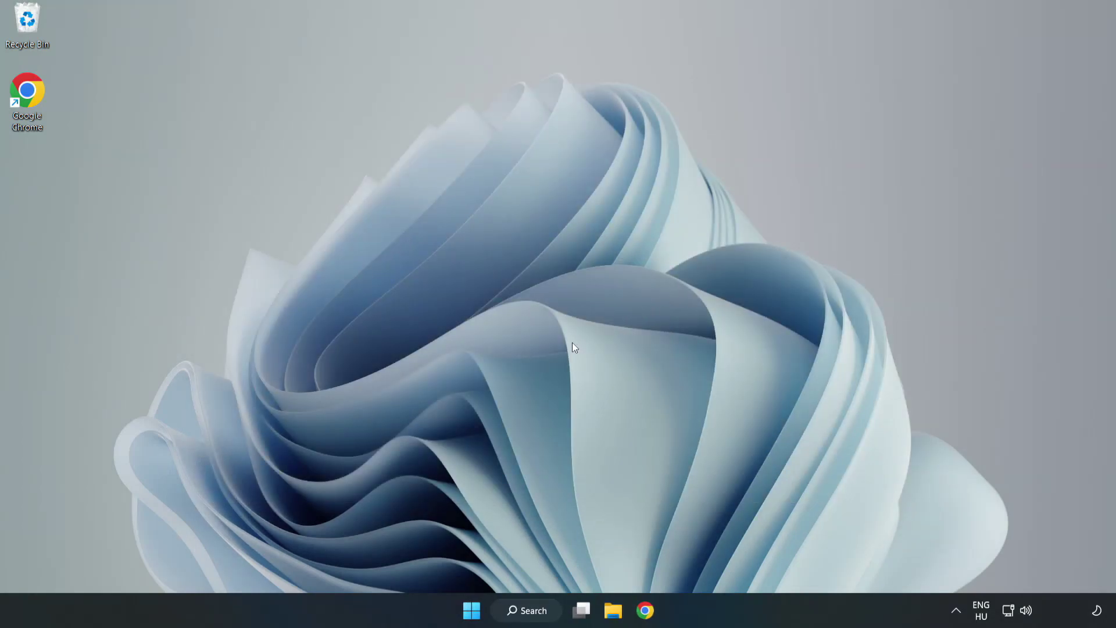
{"action": "left_click", "coordinate": [538, 610]}
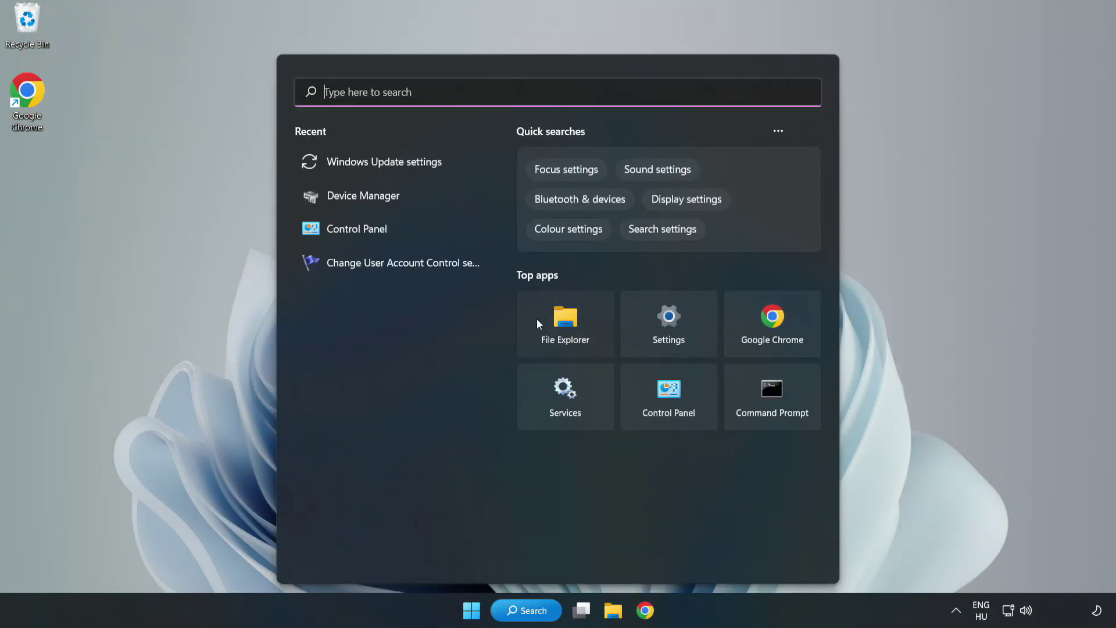
{"action": "type", "text": "c"}
{"action": "type", "text": "md"}
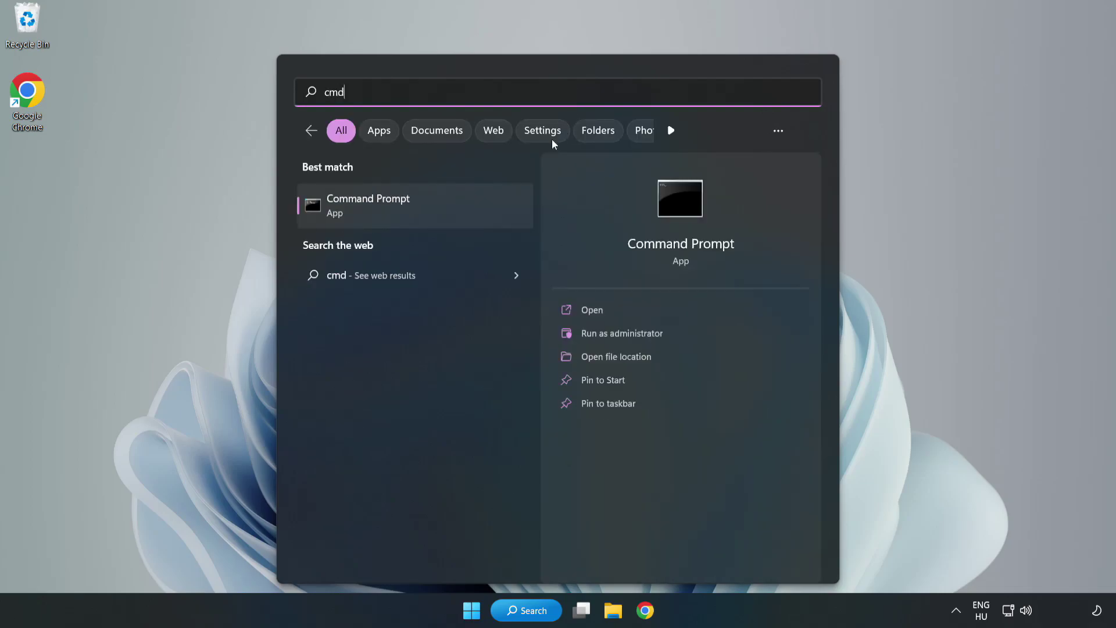
{"action": "right_click", "coordinate": [439, 211]}
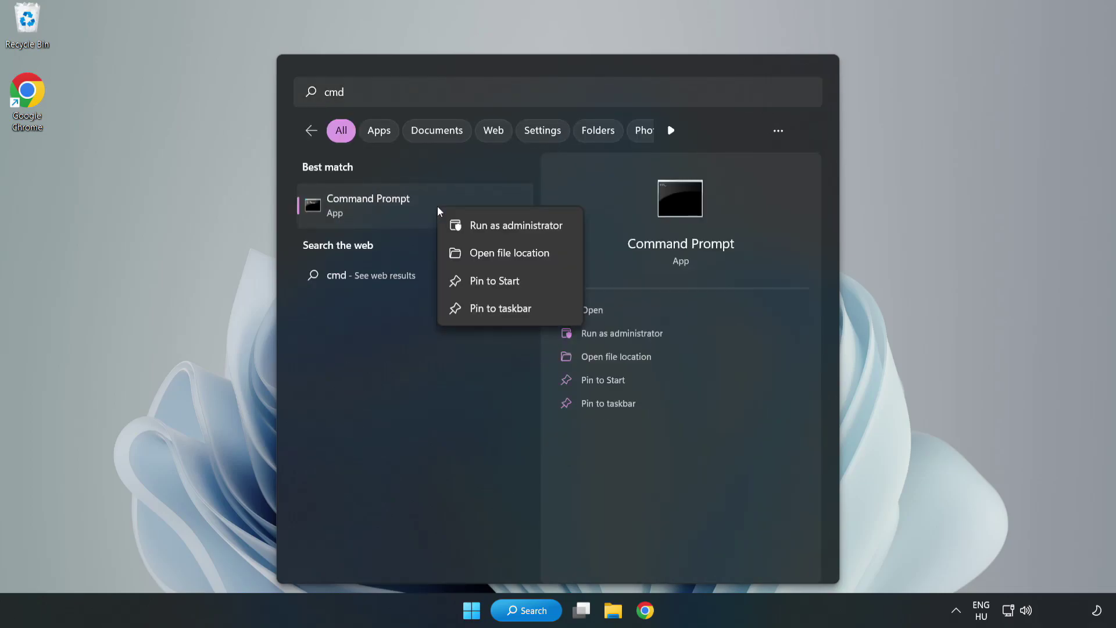
Run sfc /scannow in an administrator Command Prompt, closing it once no violations are found
{"action": "left_click", "coordinate": [482, 227]}
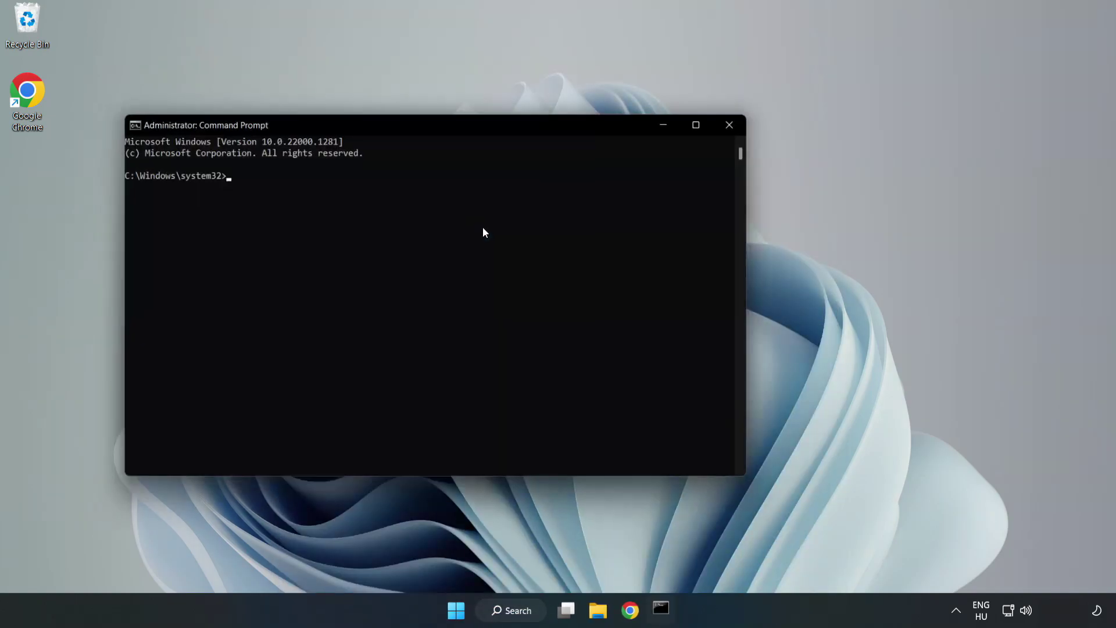
{"action": "left_click_drag", "start_coordinate": [444, 124], "coordinate": [568, 127]}
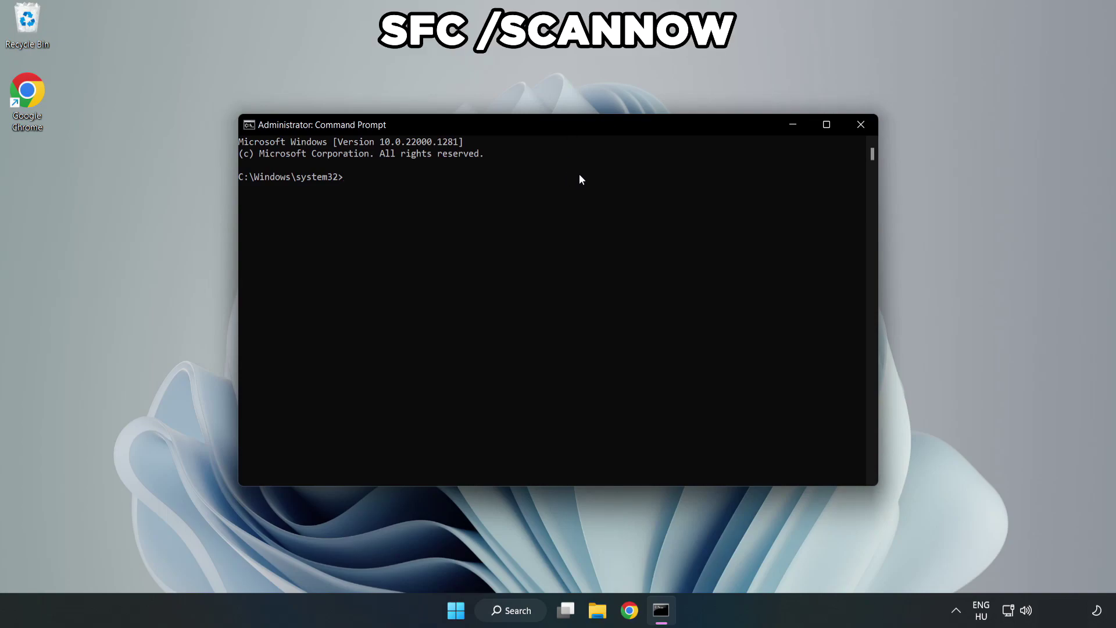
{"action": "type", "text": "sfc /"}
{"action": "type", "text": "scannow"}
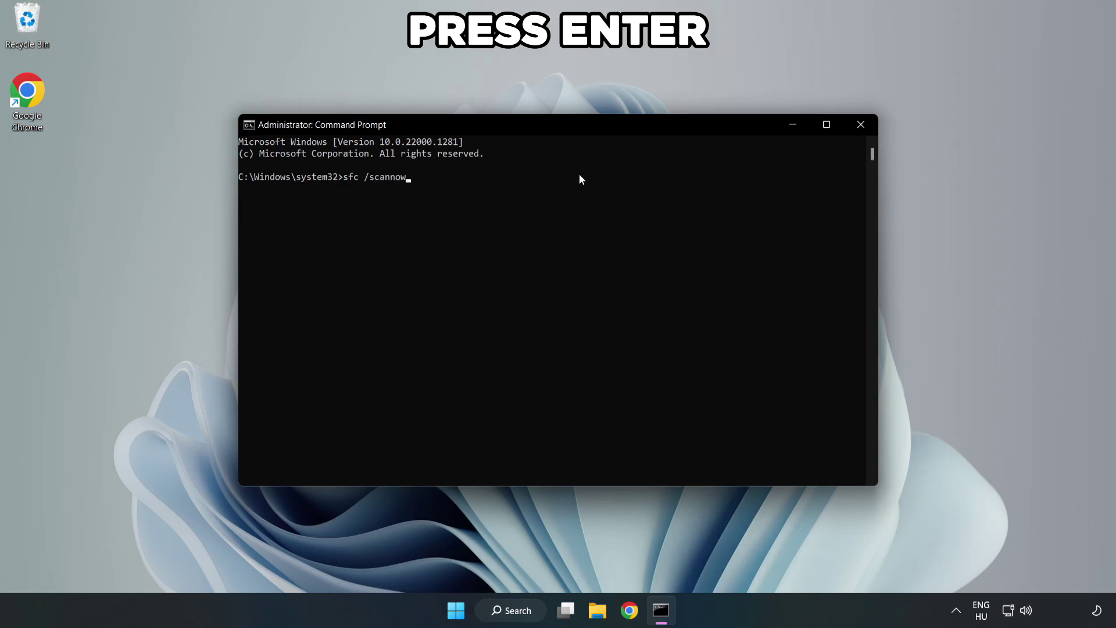
{"action": "key", "text": "Return"}
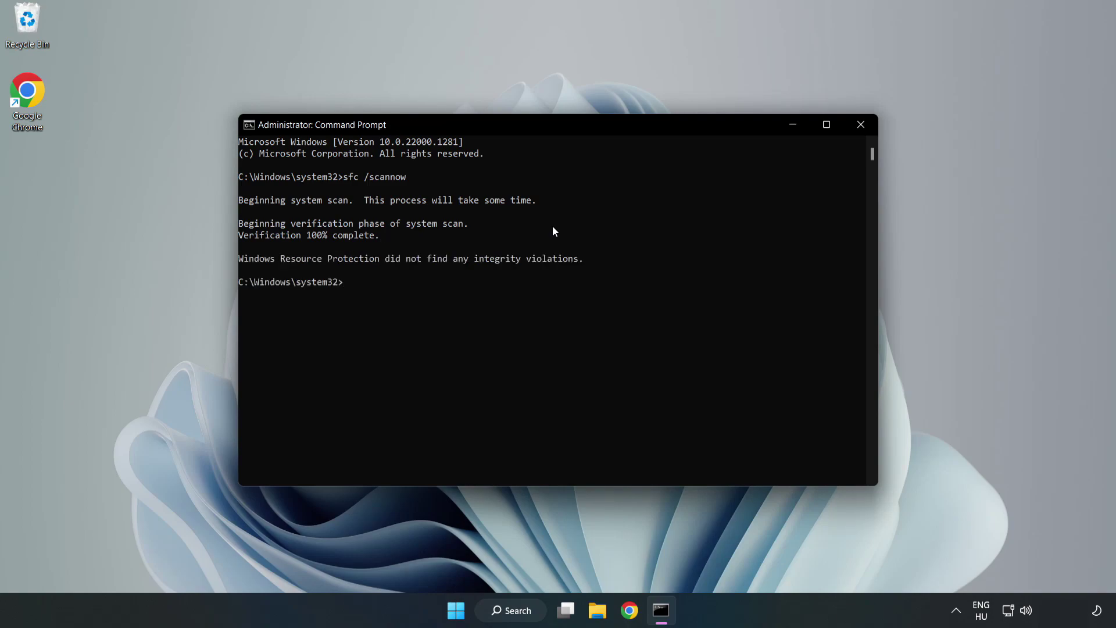
{"action": "left_click", "coordinate": [860, 129]}
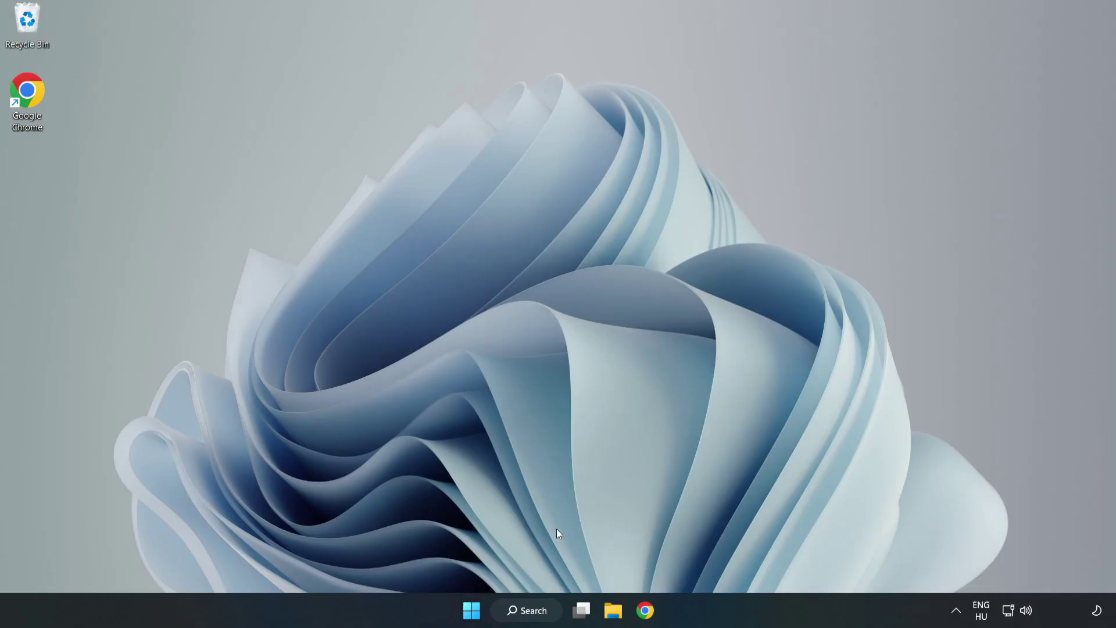
Search for 'security' and launch the Windows Security app
{"action": "left_click", "coordinate": [530, 615]}
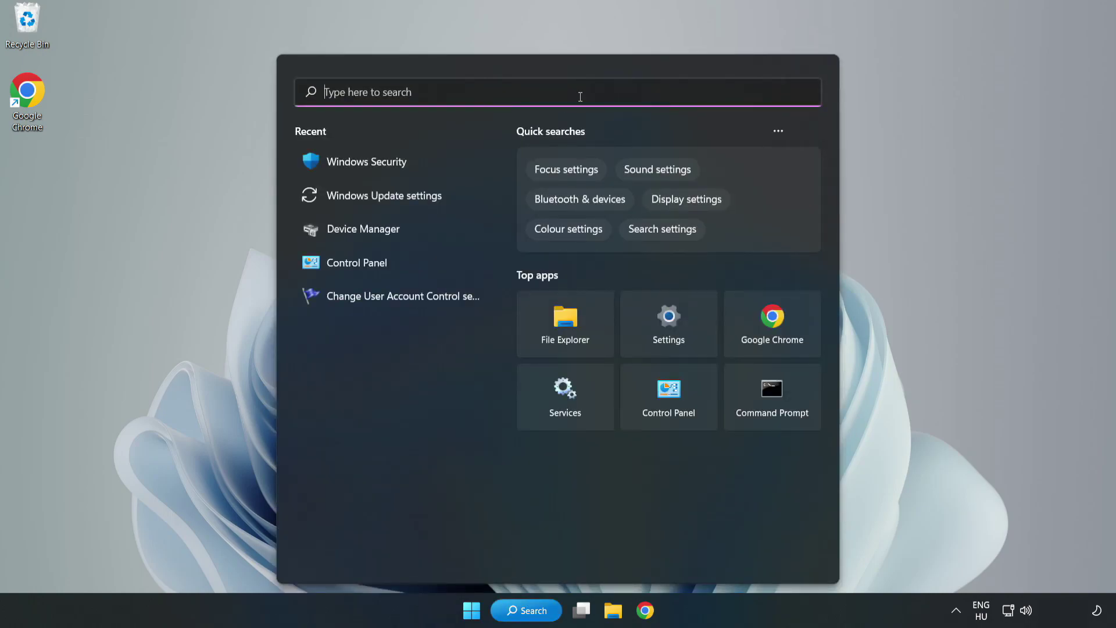
{"action": "type", "text": "secu"}
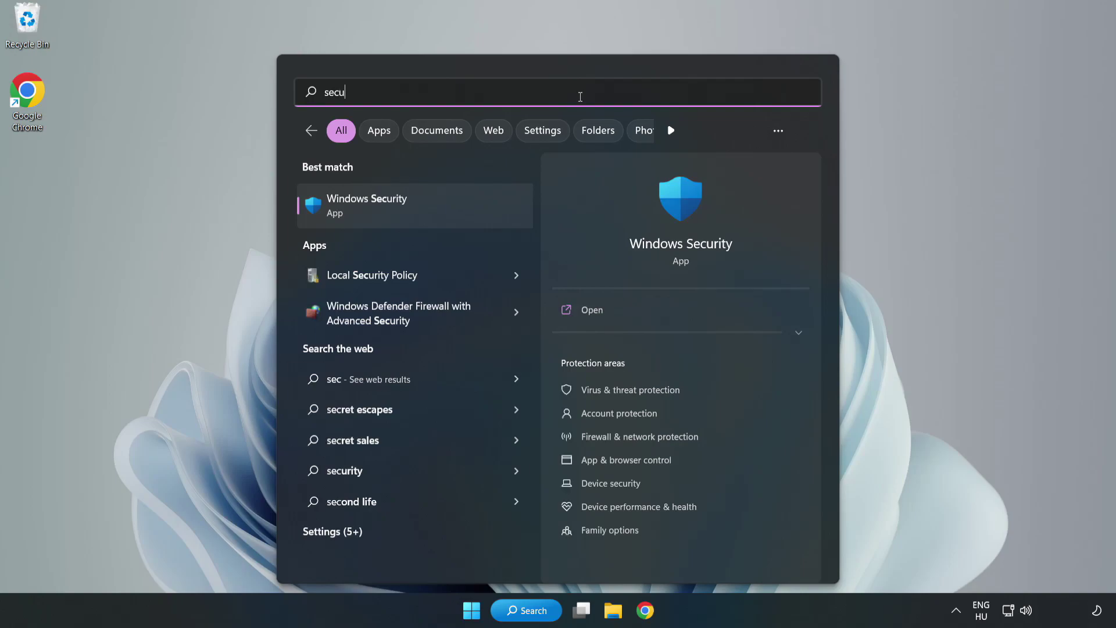
{"action": "type", "text": "rity"}
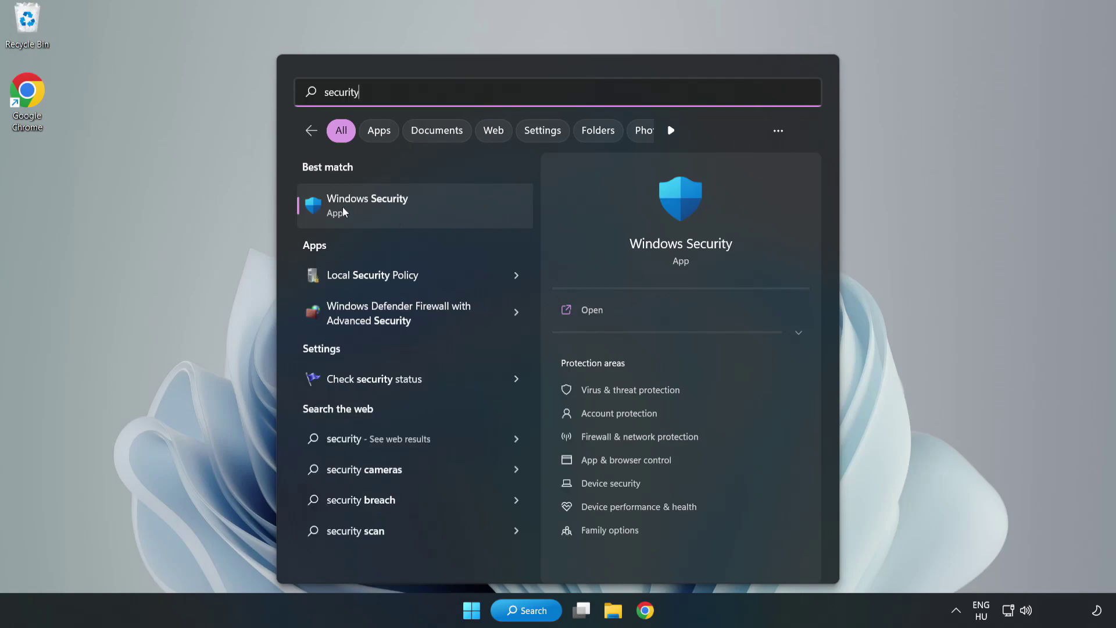
{"action": "left_click", "coordinate": [405, 216]}
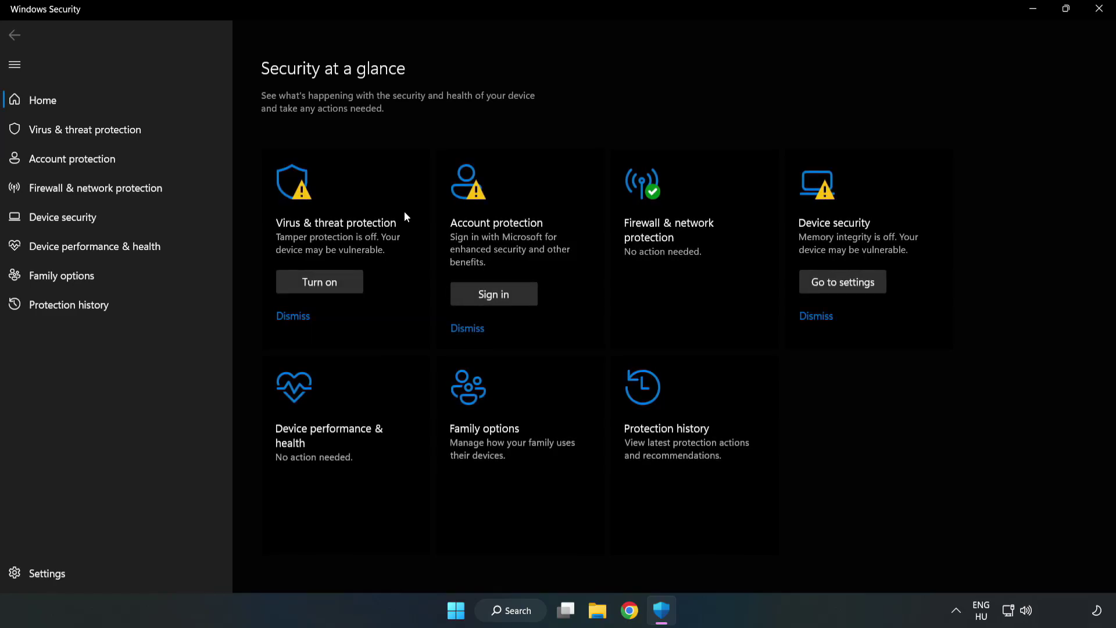
Go to Virus & threat protection settings and show the Add an exclusion choices on the empty Exclusions page
{"action": "left_click", "coordinate": [72, 134]}
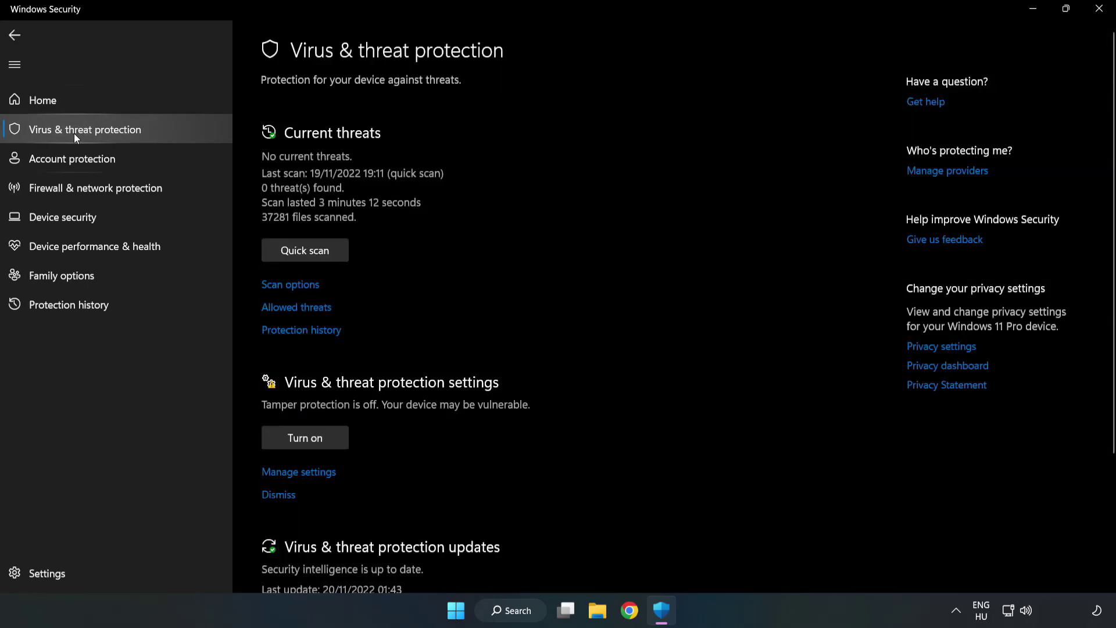
{"action": "scroll", "coordinate": [582, 224], "scroll_direction": "down", "scroll_amount": 3}
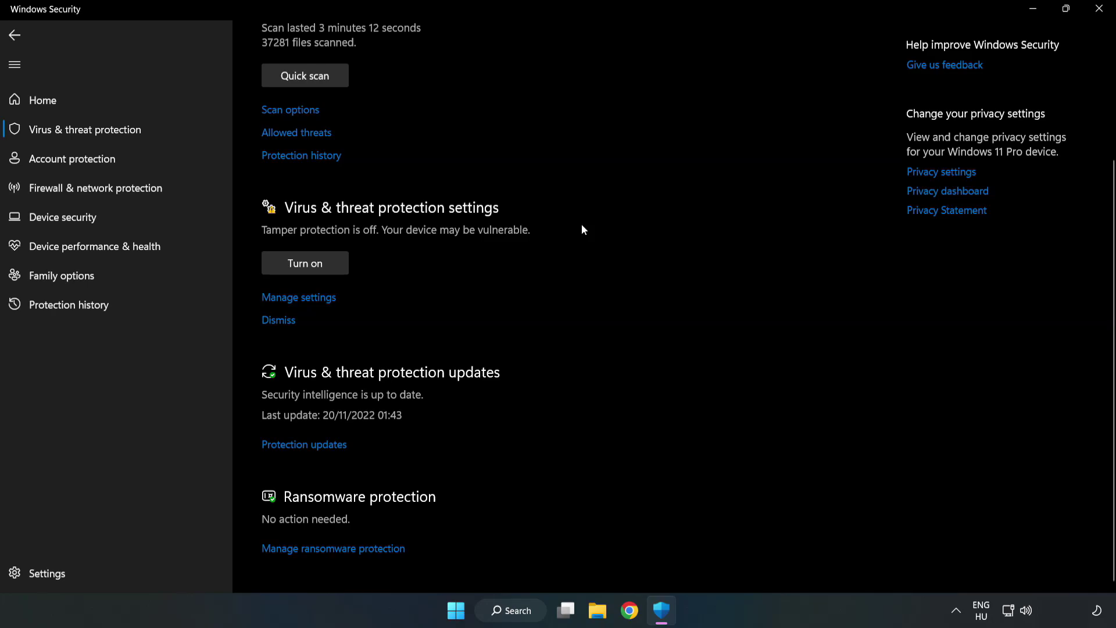
{"action": "left_click", "coordinate": [305, 298]}
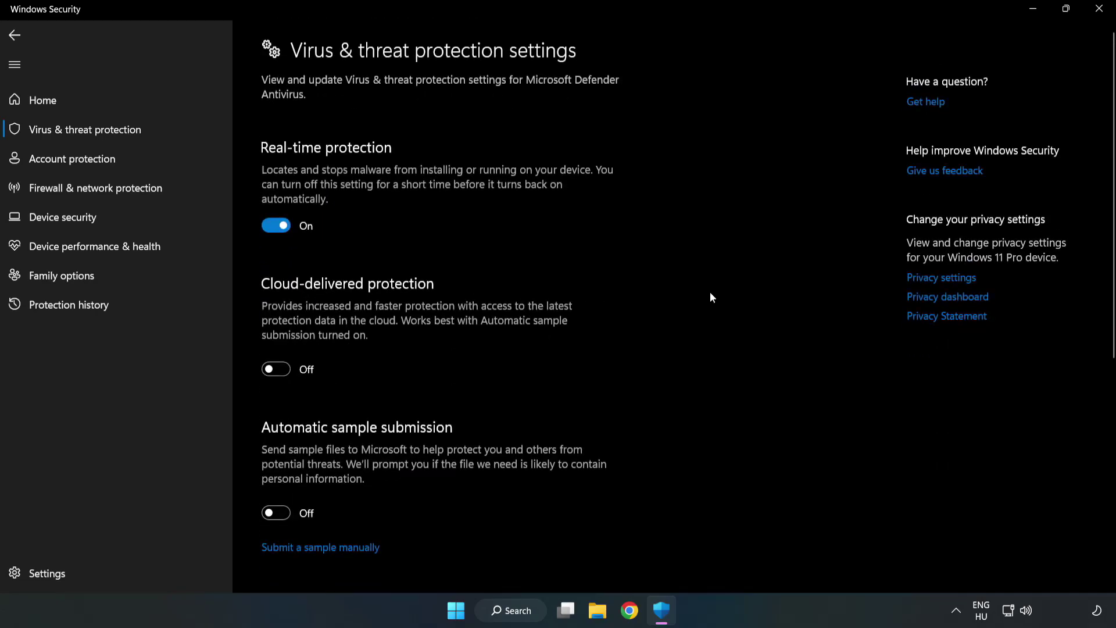
{"action": "scroll", "coordinate": [712, 297], "scroll_direction": "down", "scroll_amount": 3}
{"action": "scroll", "coordinate": [711, 297], "scroll_direction": "down", "scroll_amount": 4}
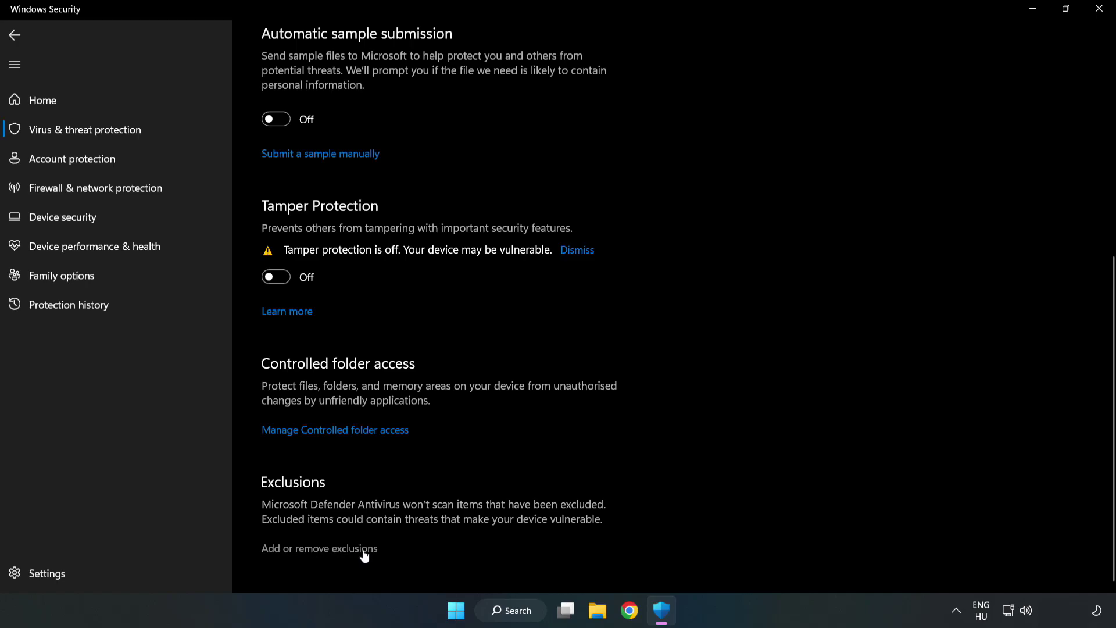
{"action": "left_click", "coordinate": [331, 549]}
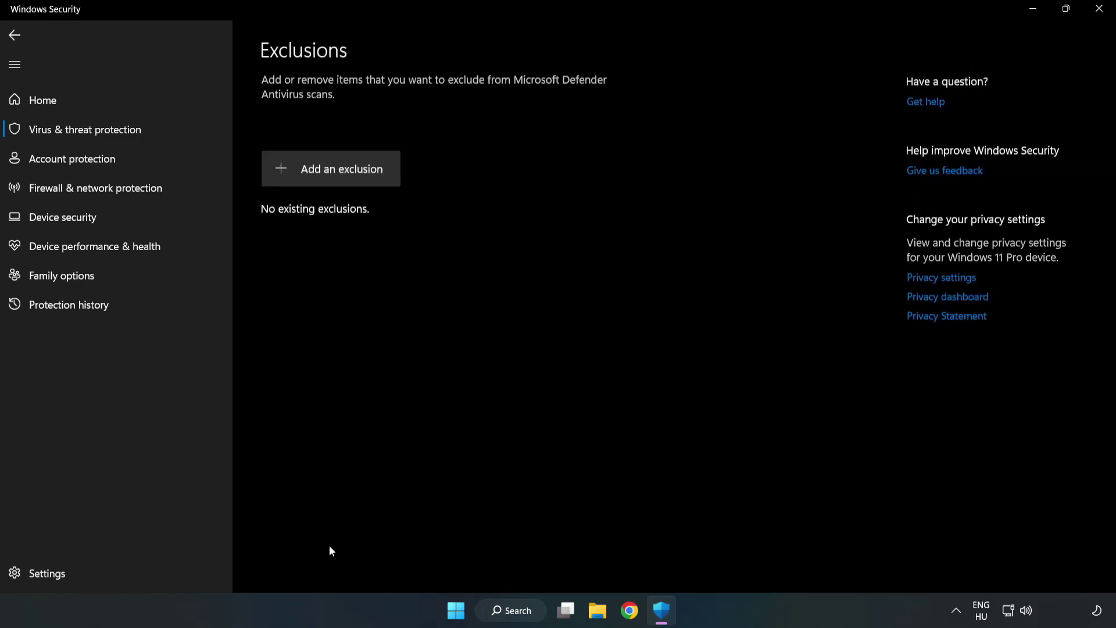
{"action": "left_click", "coordinate": [341, 176]}
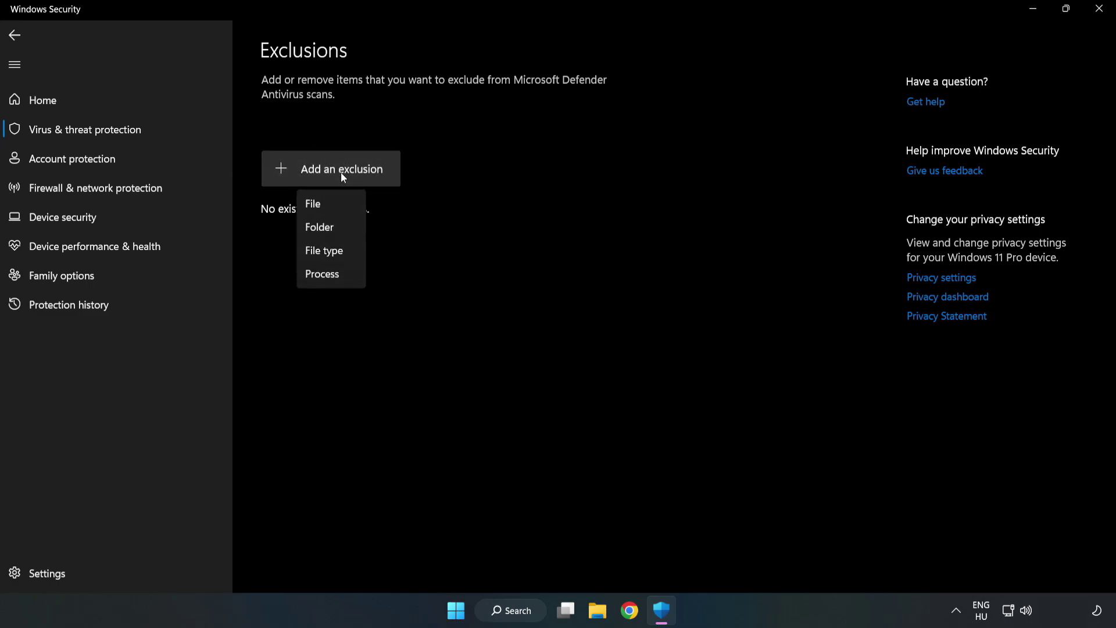
Exclude the NOT WORKING APP shortcut in C:\Program Files (x86) as a file, then close Windows Security
{"action": "left_click", "coordinate": [318, 205]}
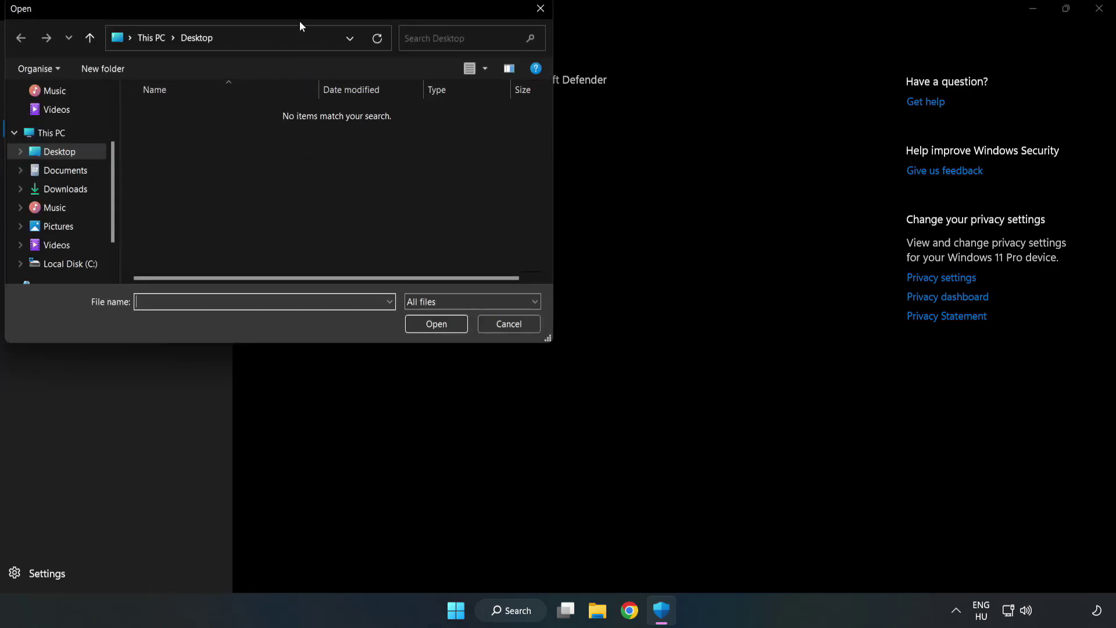
{"action": "left_click_drag", "start_coordinate": [300, 25], "coordinate": [514, 127]}
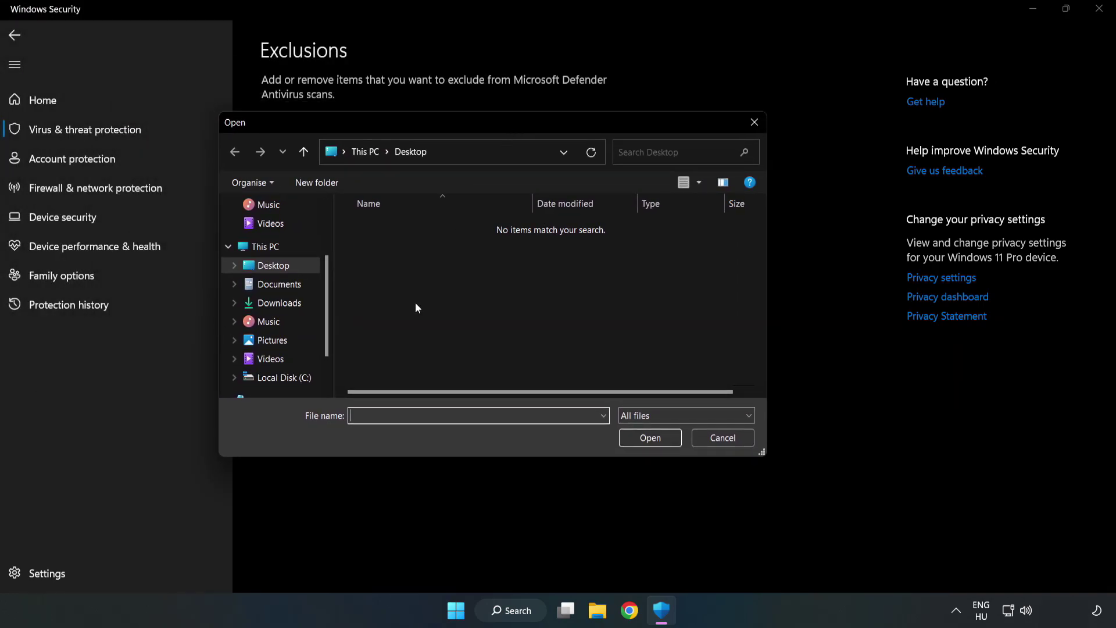
{"action": "left_click", "coordinate": [285, 378]}
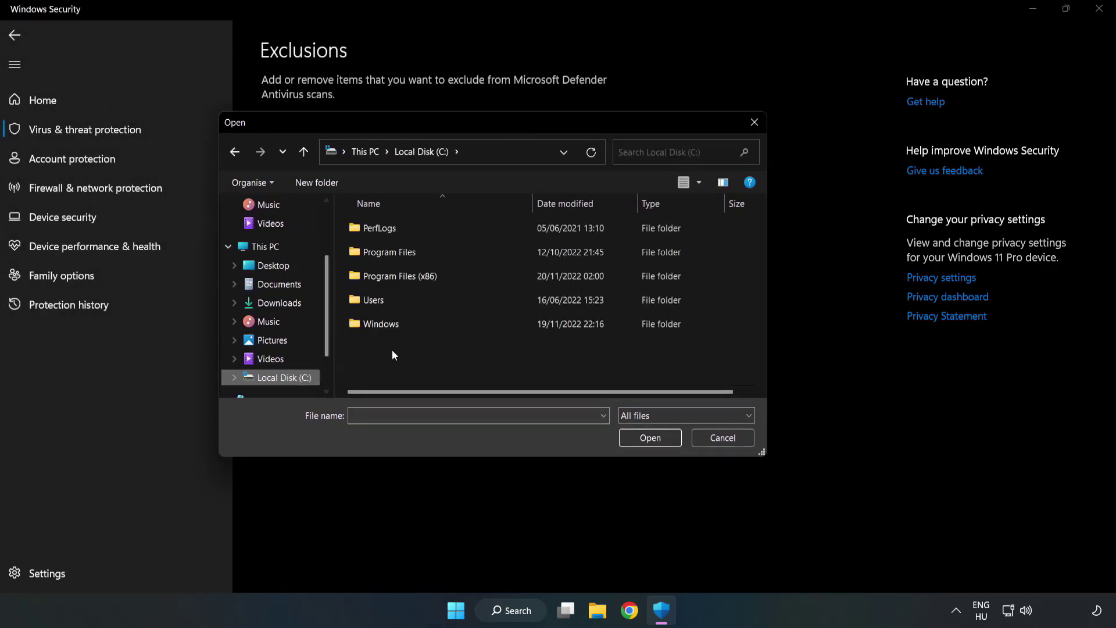
{"action": "double_click", "coordinate": [439, 277]}
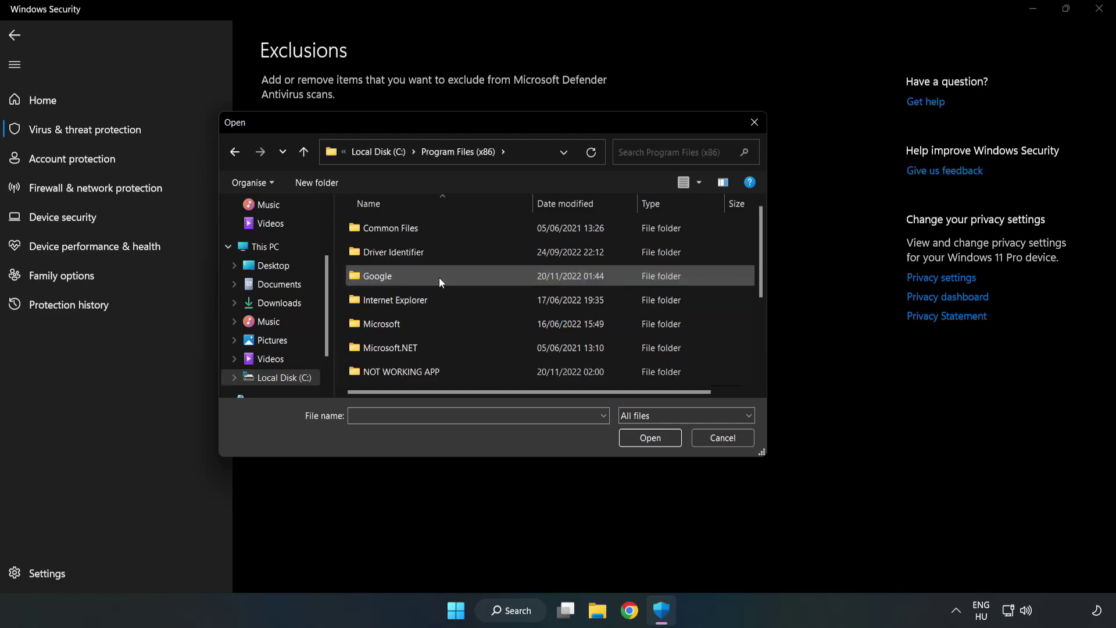
{"action": "double_click", "coordinate": [440, 372]}
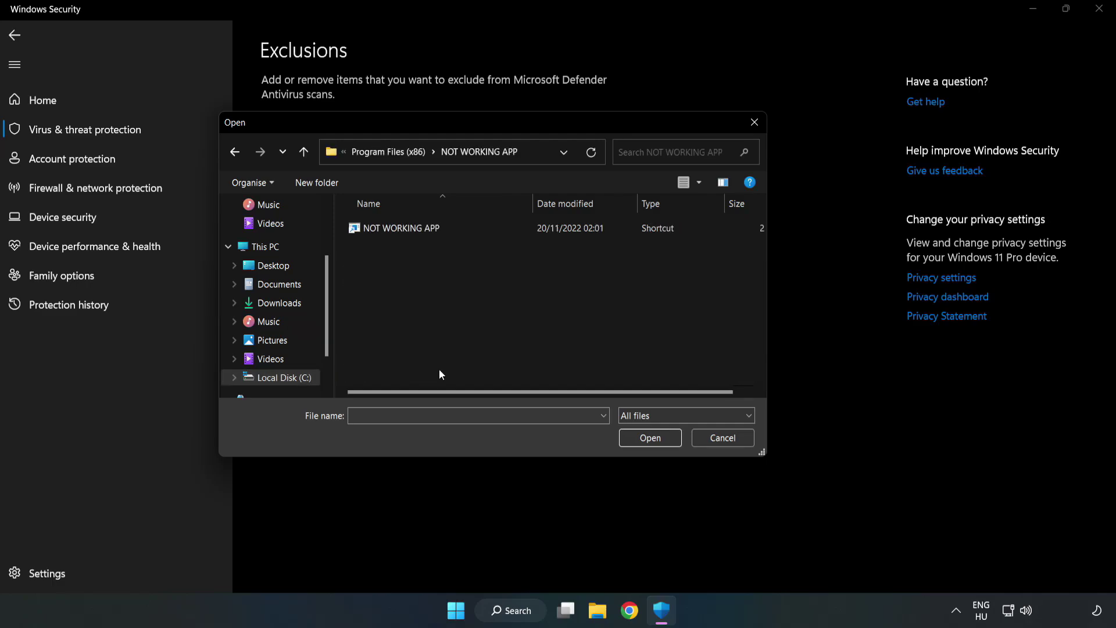
{"action": "left_click", "coordinate": [393, 228]}
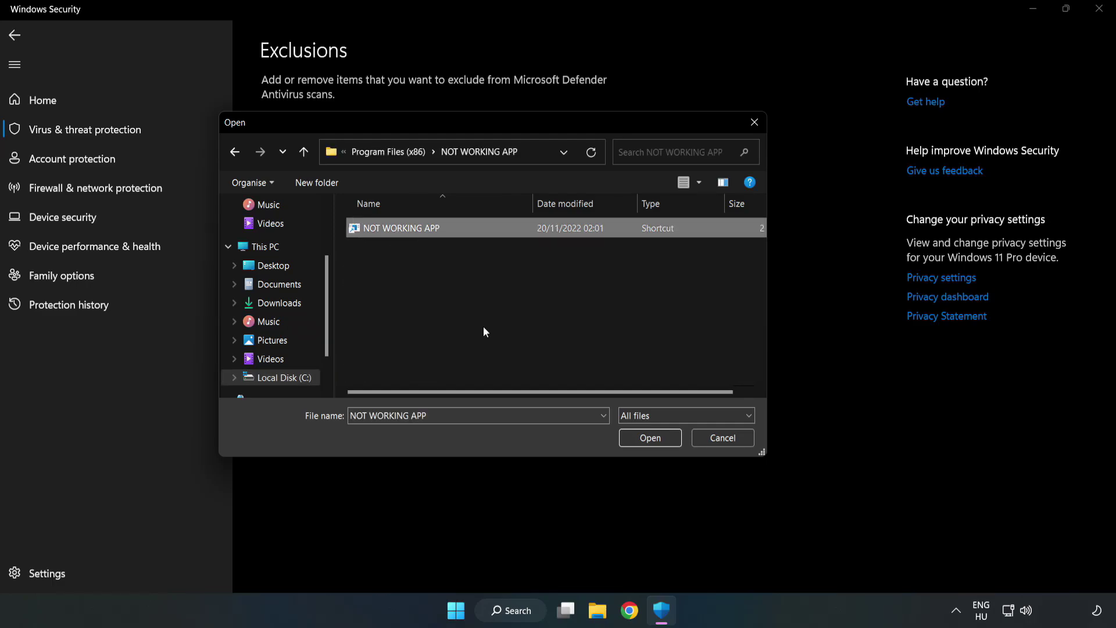
{"action": "left_click", "coordinate": [650, 438]}
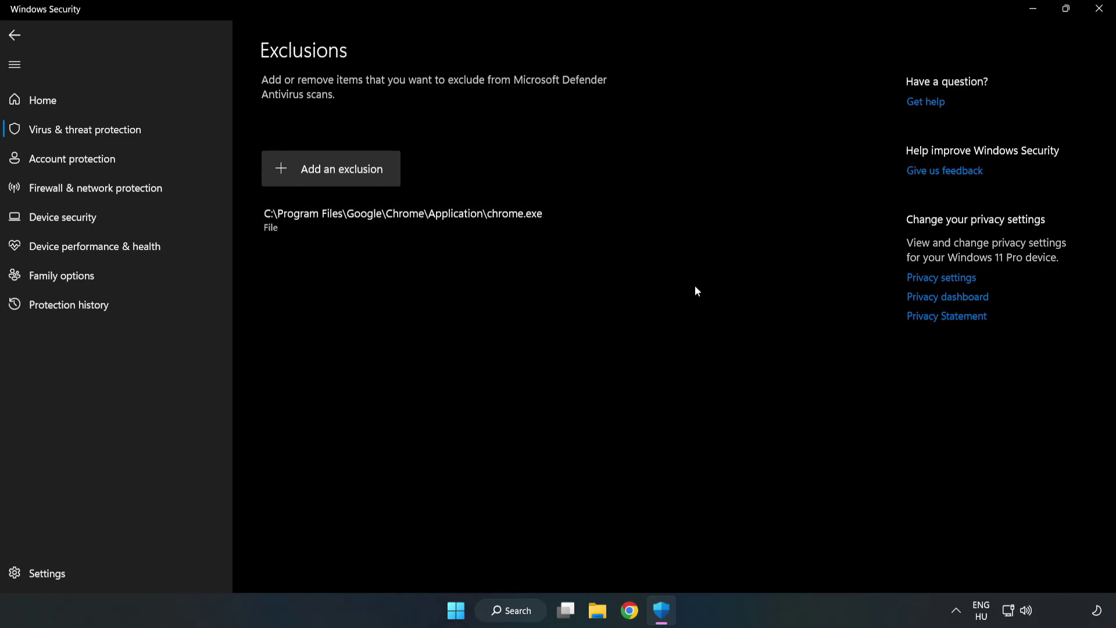
{"action": "left_click", "coordinate": [1099, 15]}
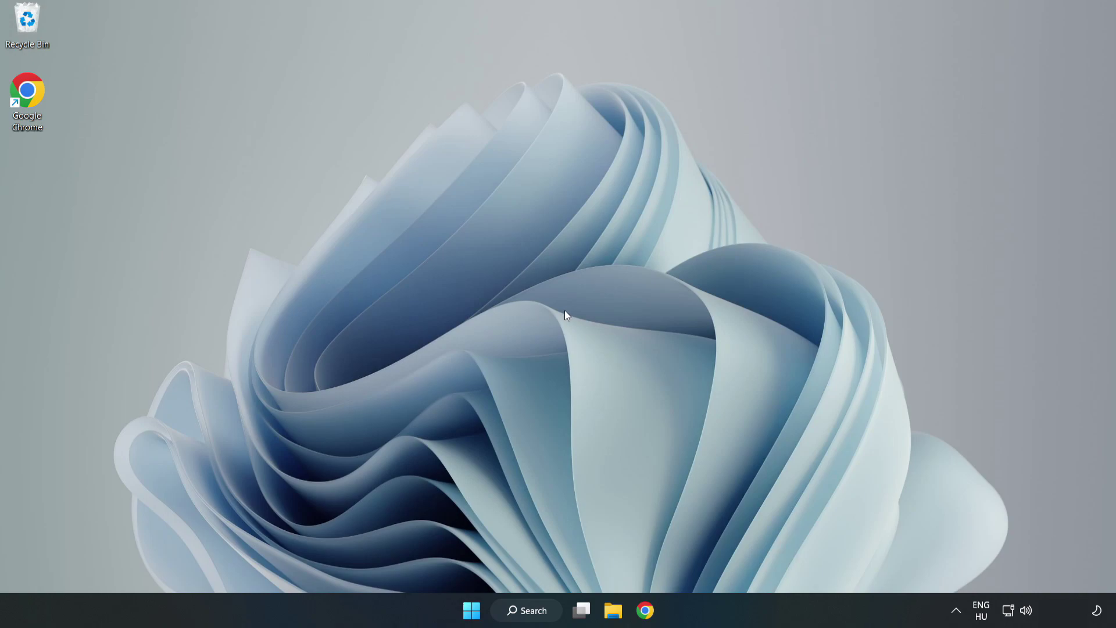
Show the Start menu's Sleep, Shut down and Restart power options
{"action": "left_click", "coordinate": [471, 611]}
{"action": "left_click", "coordinate": [744, 560]}
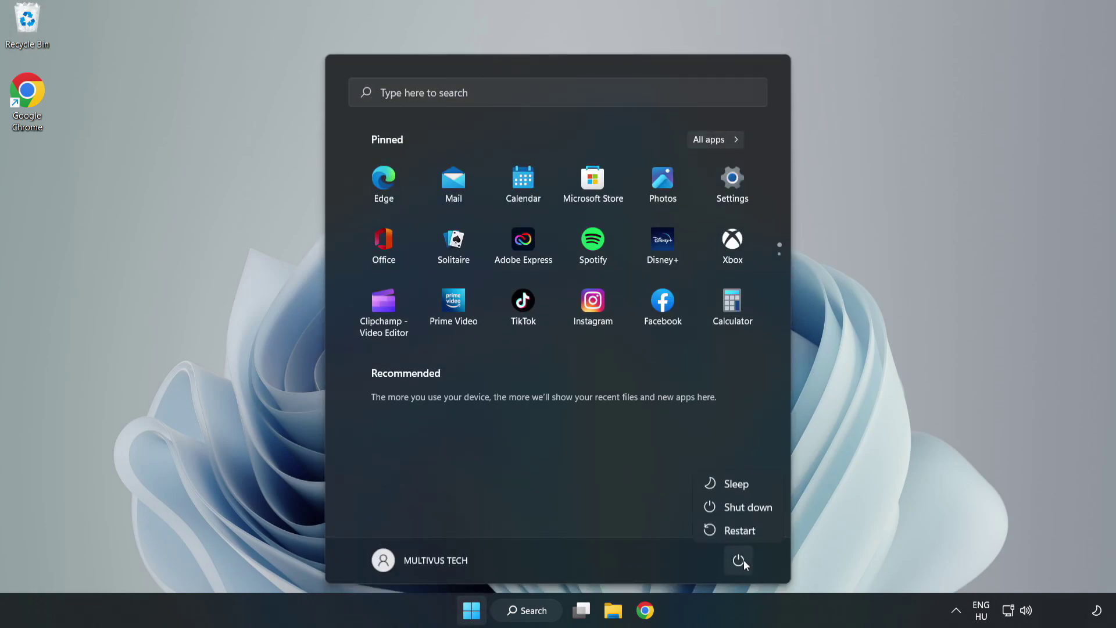